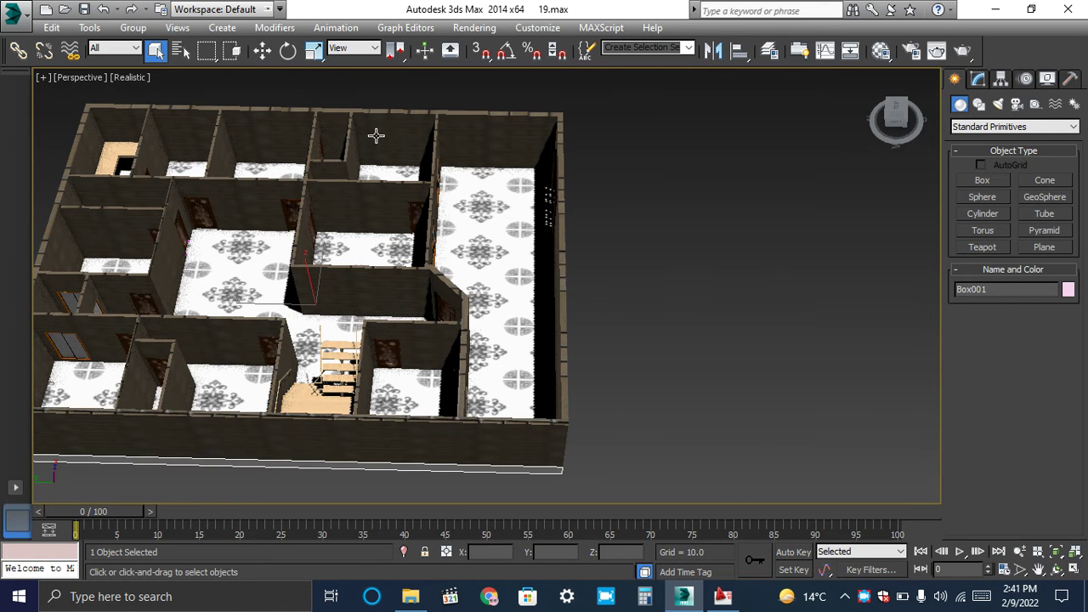
# Examine the floor plan's rooms and the partition wall beside the room with the L-shaped wooden counter
pyautogui.scroll(5, 311, 146)
pyautogui.scroll(5, 374, 258)
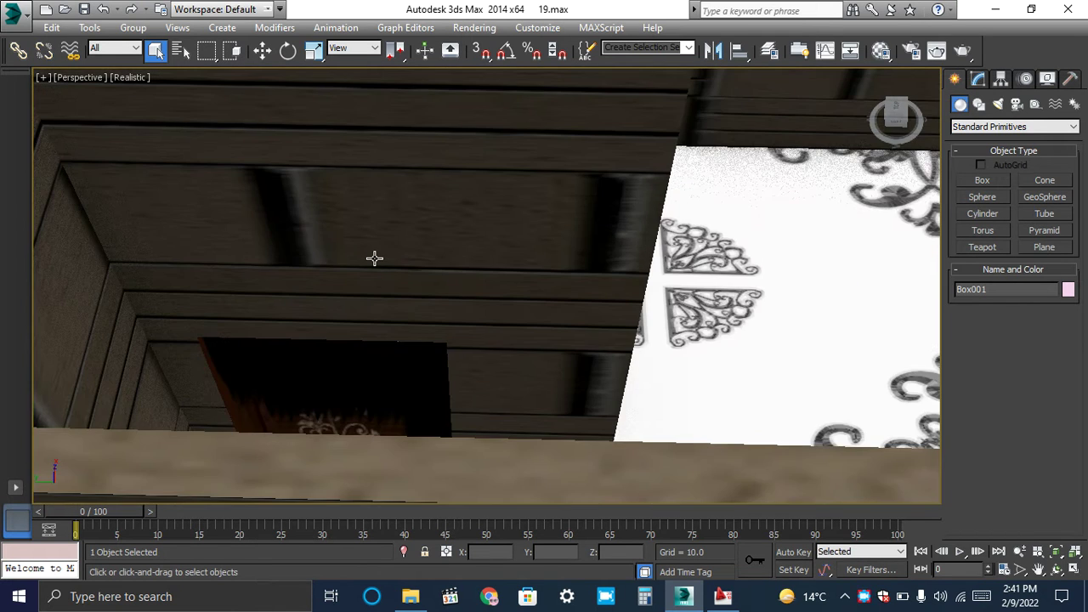
pyautogui.scroll(3, 327, 322)
pyautogui.scroll(-7, 340, 281)
pyautogui.scroll(-5, 347, 245)
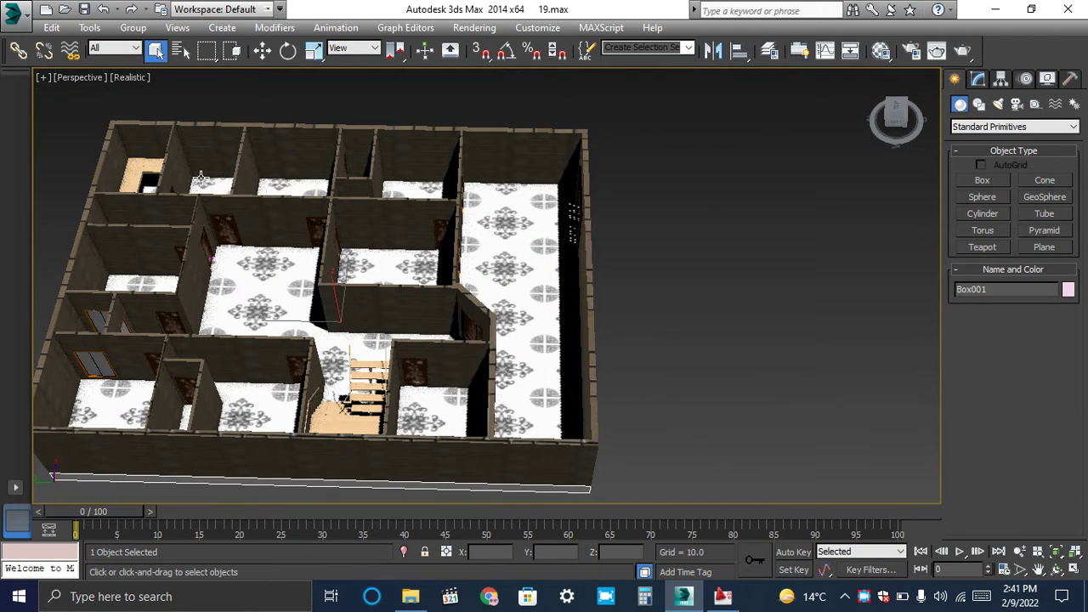
pyautogui.scroll(6, 156, 164)
pyautogui.scroll(-4, 157, 164)
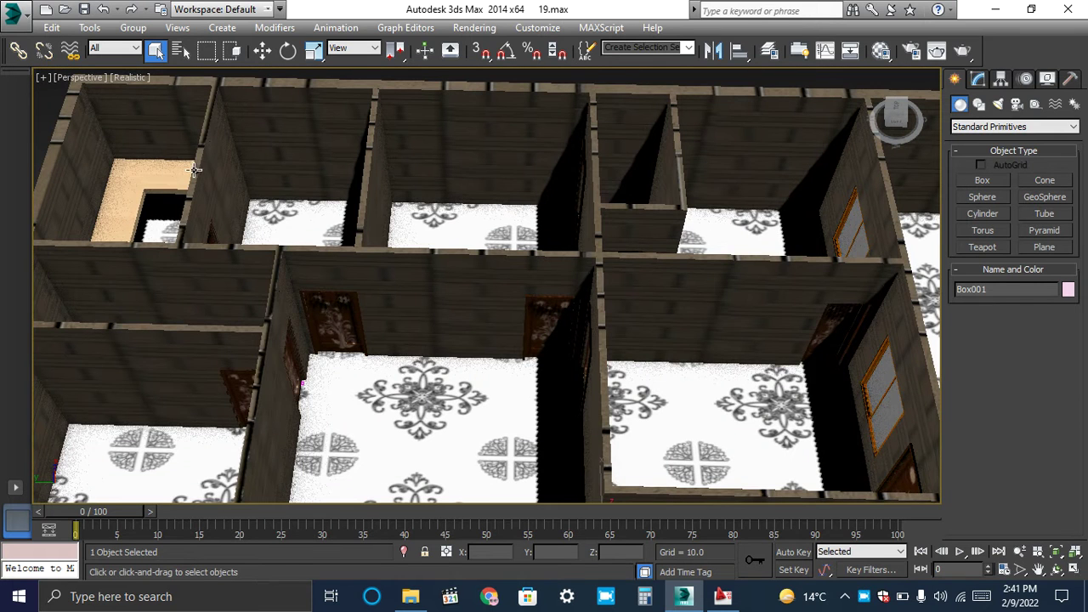
pyautogui.click(208, 151)
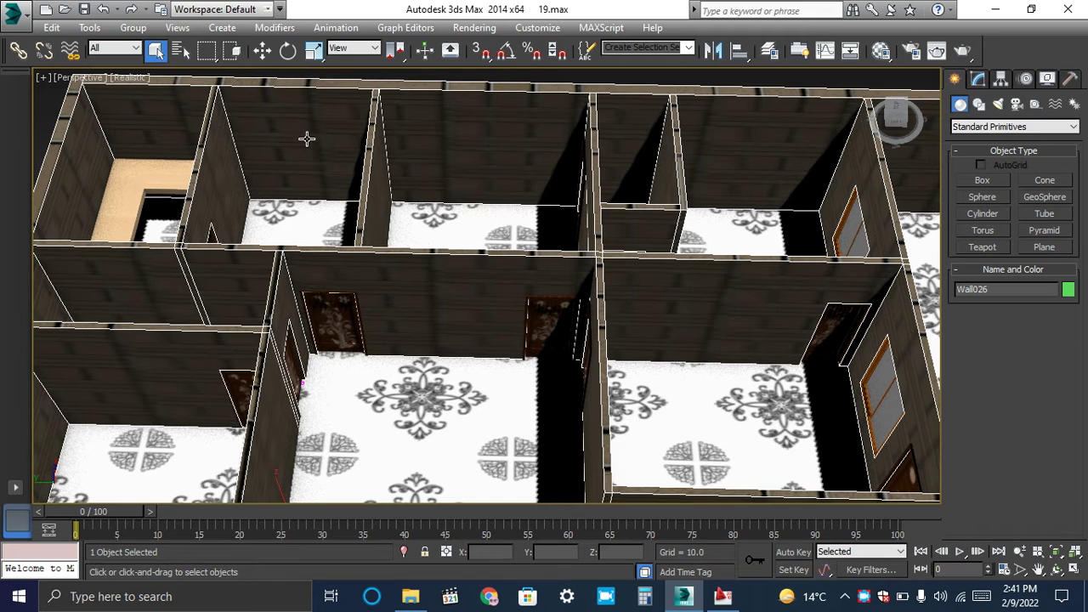
pyautogui.click(477, 145)
pyautogui.click(202, 159)
pyautogui.scroll(-5, 309, 185)
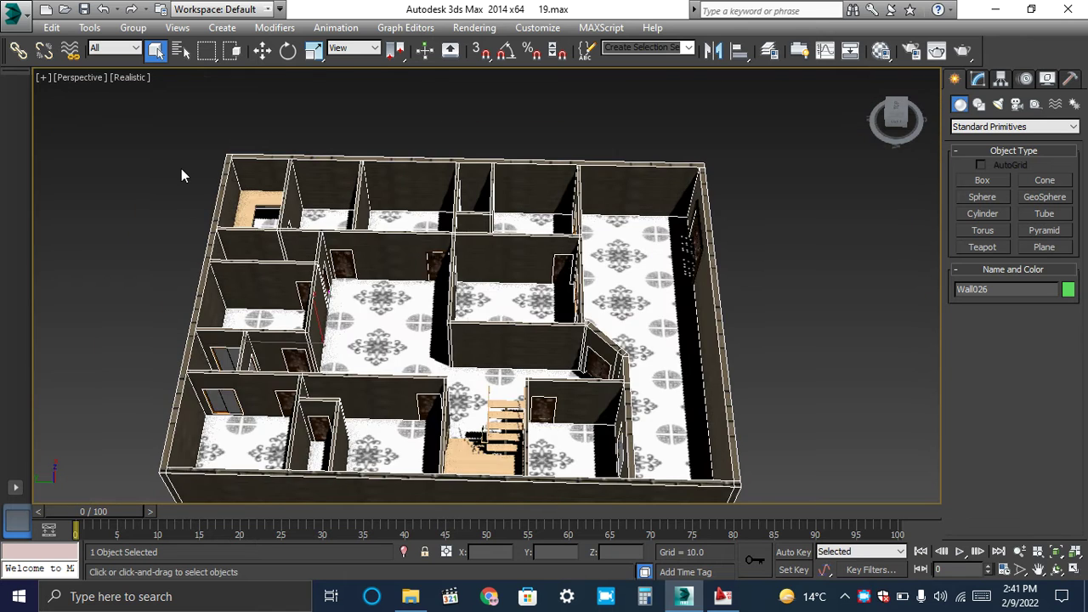
pyautogui.scroll(5, 255, 208)
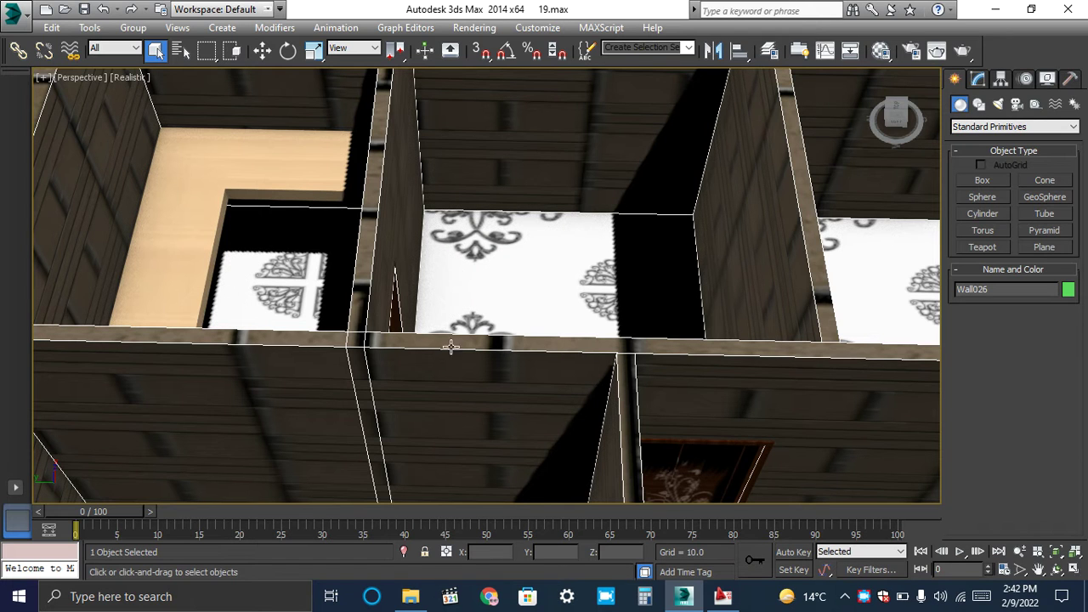
pyautogui.scroll(-5, 364, 251)
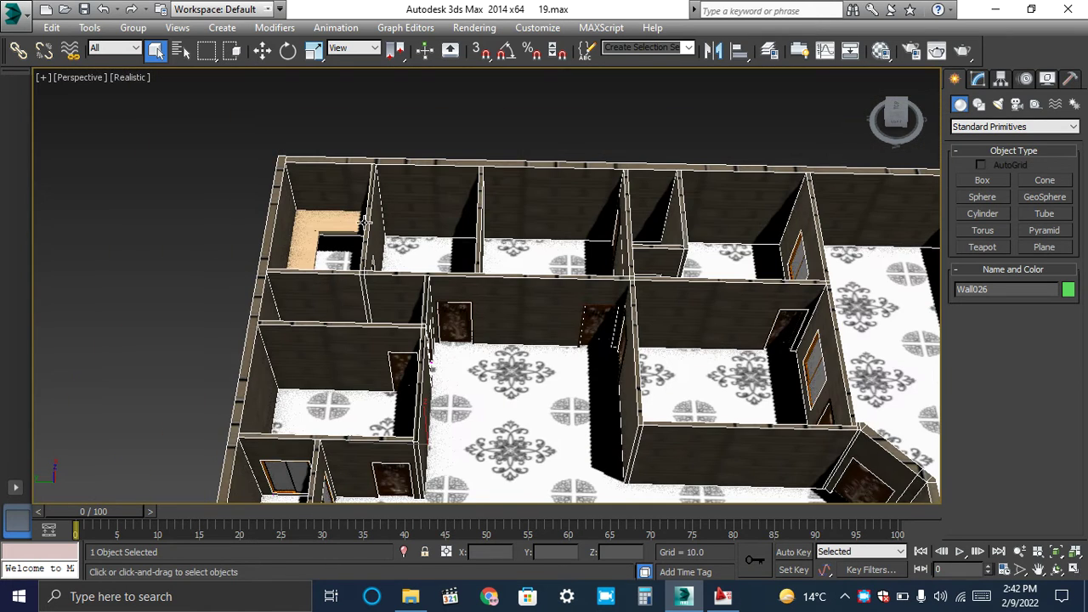
pyautogui.rightClick(366, 223)
pyautogui.rightClick(372, 209)
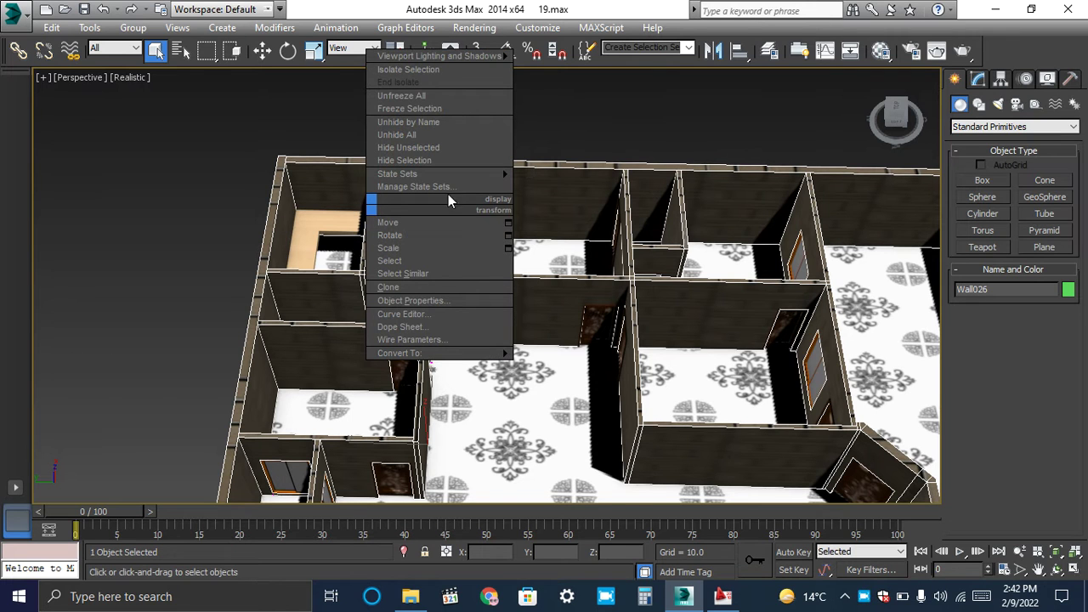
pyautogui.click(521, 125)
pyautogui.click(519, 127)
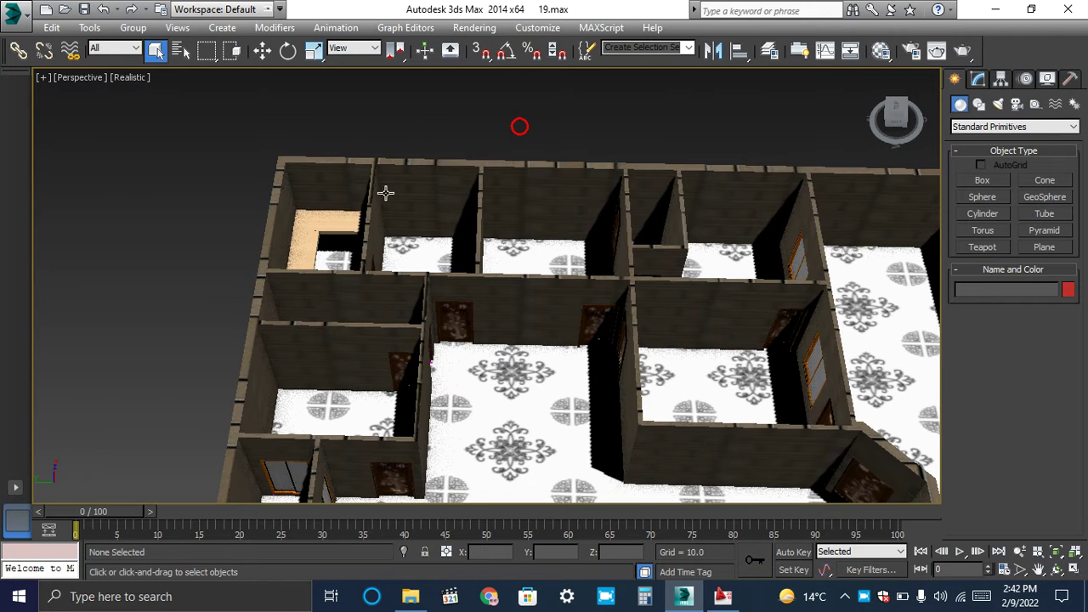
# Convert the house walls to Editable Poly and select the partition element beside the L-shaped counter
pyautogui.click(369, 195)
pyautogui.scroll(-5, 393, 180)
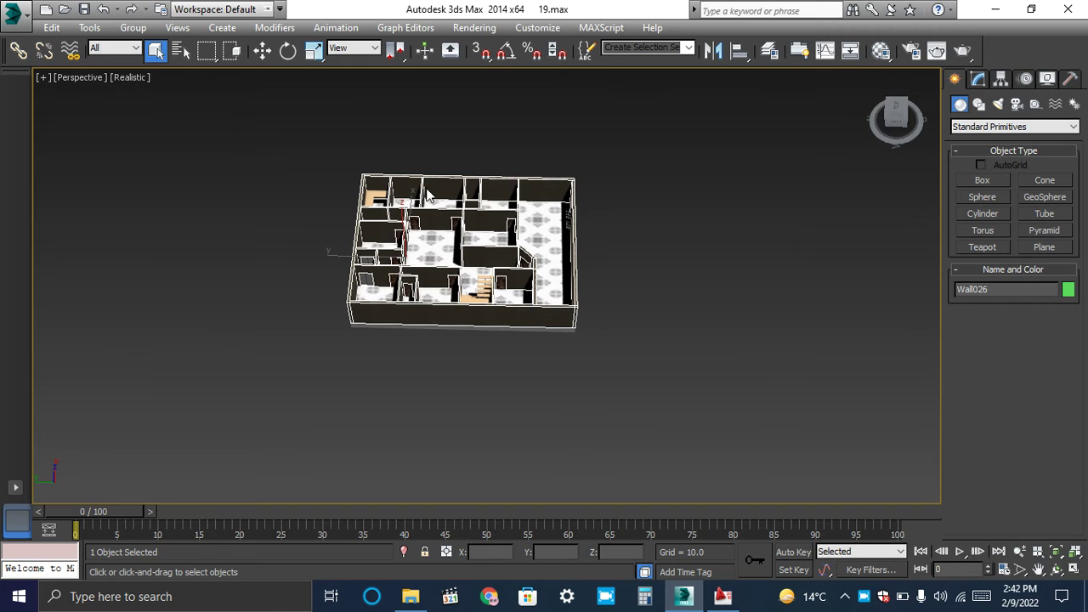
pyautogui.scroll(10, 416, 198)
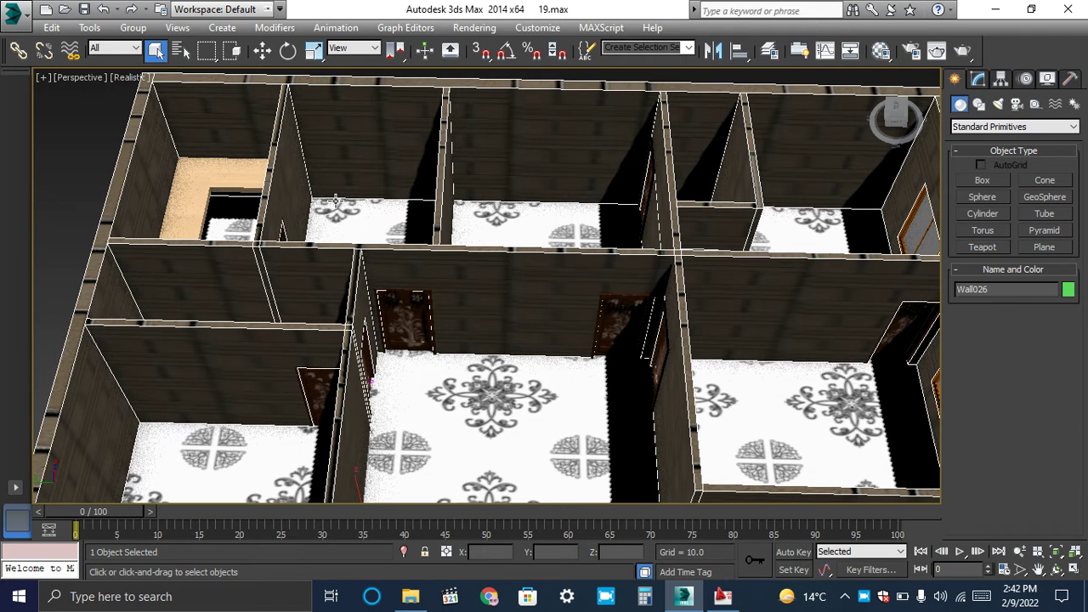
pyautogui.rightClick(273, 170)
pyautogui.moveTo(366, 315)
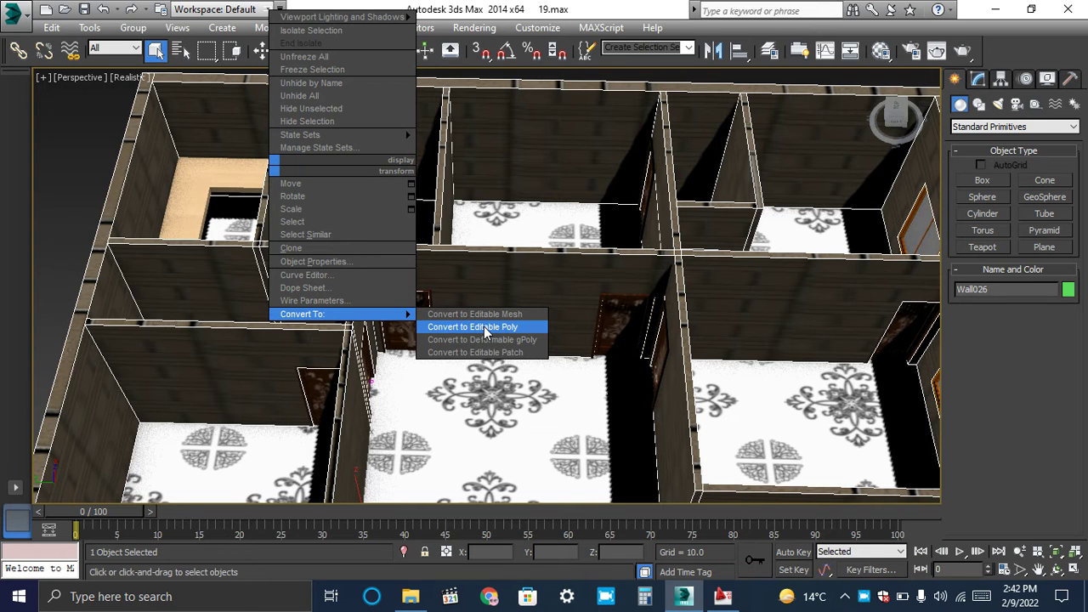
pyautogui.click(480, 328)
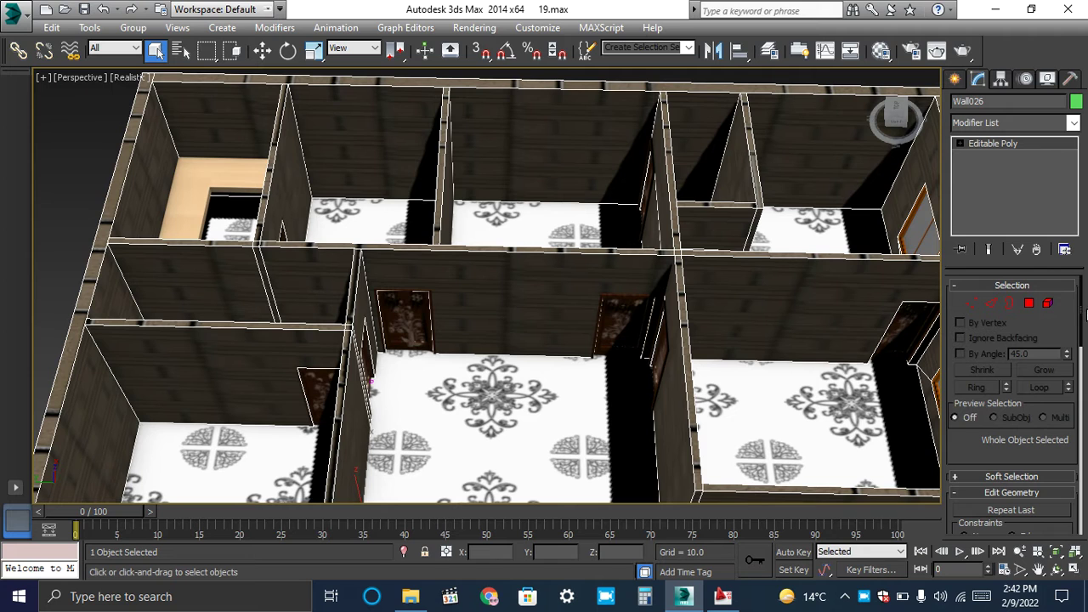
pyautogui.click(1048, 304)
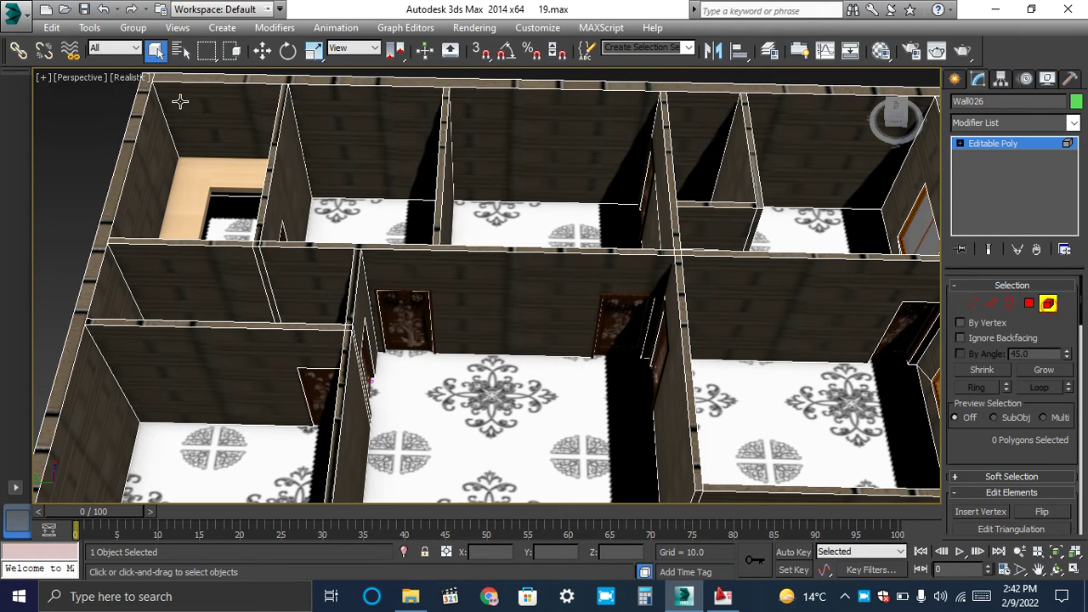
pyautogui.click(277, 150)
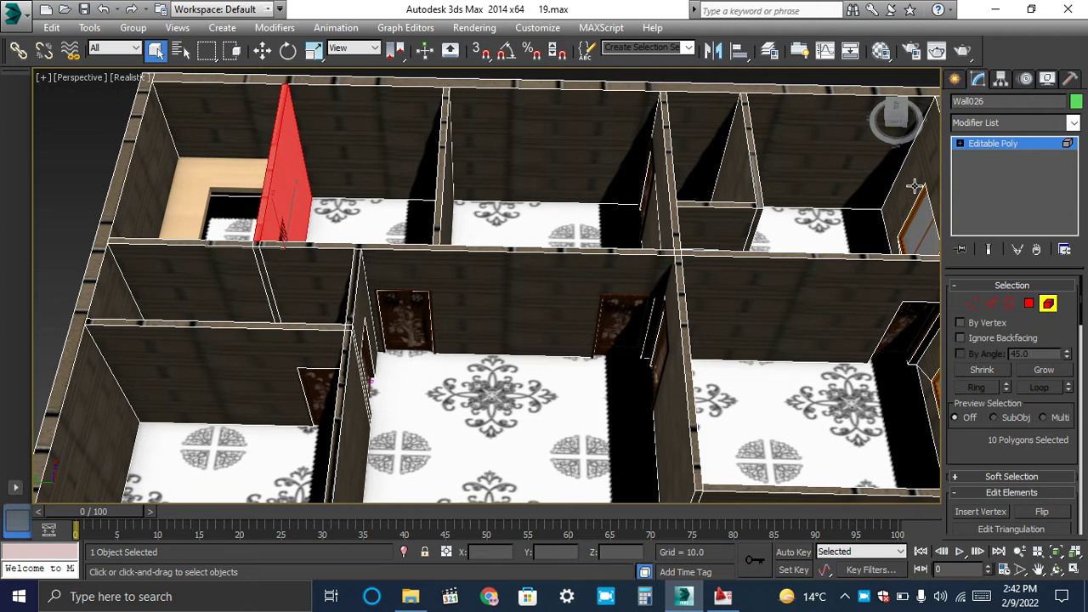
# Undo the partition element selection and the walls' Editable Poly conversion
pyautogui.hotkey('ctrl', 'z')
pyautogui.hotkey('ctrl', 'z')
pyautogui.hotkey('ctrl', 'z')
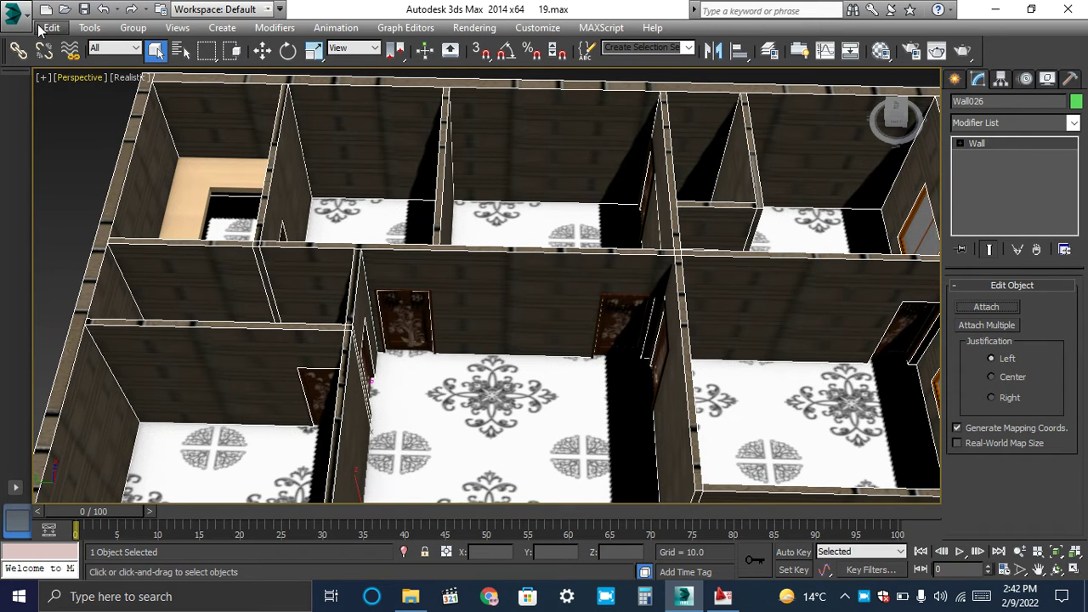
# Save the scene as a new 3ds Max file named 20 in the 48'X68' PLAN folder
pyautogui.click(14, 12)
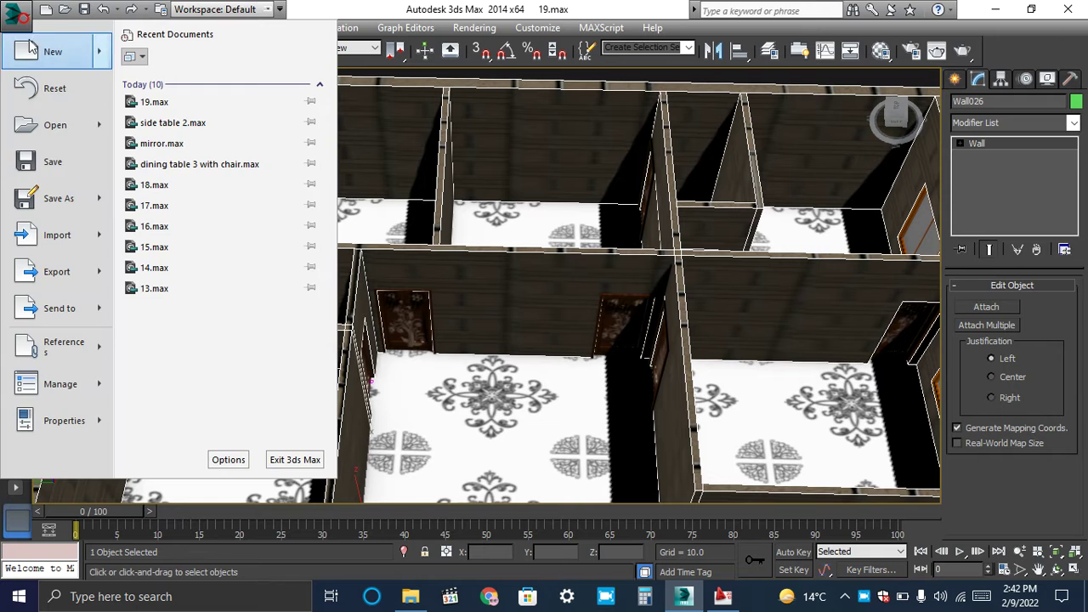
pyautogui.click(72, 202)
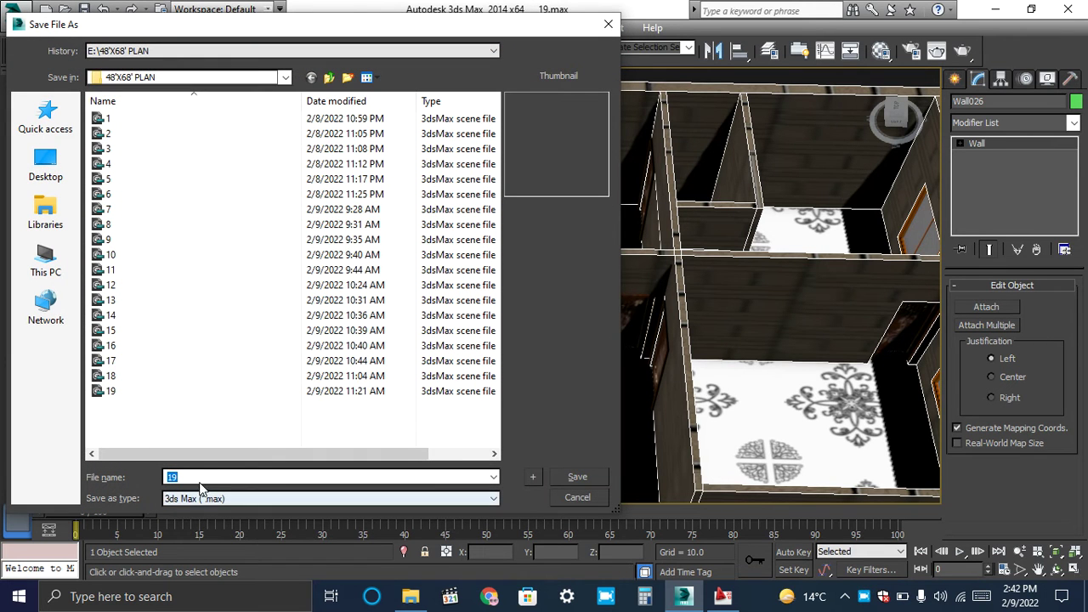
pyautogui.click(199, 478)
pyautogui.press('BackSpace')
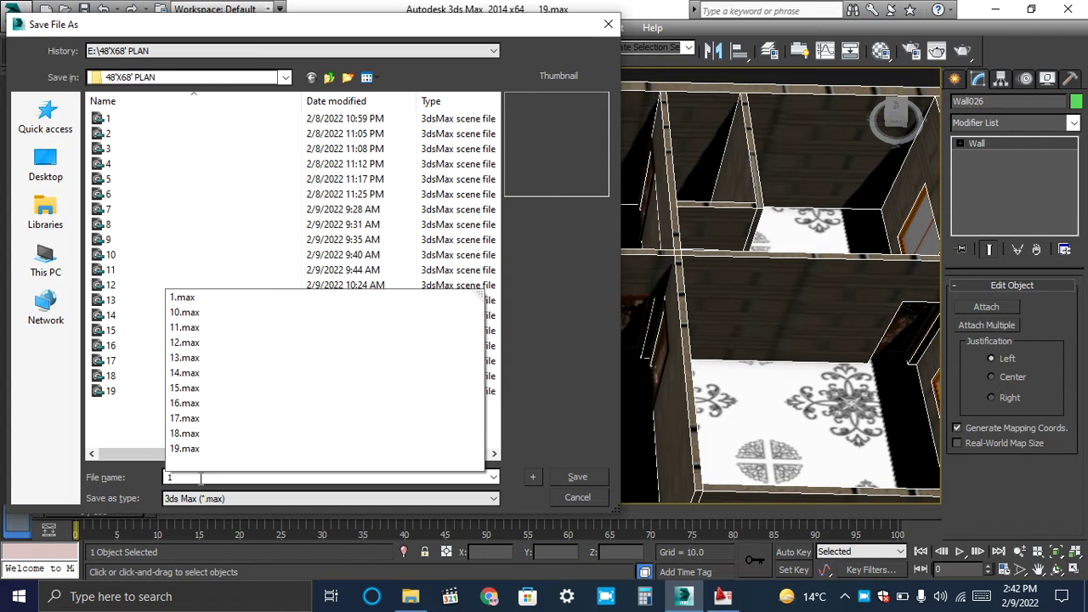
pyautogui.write('20')
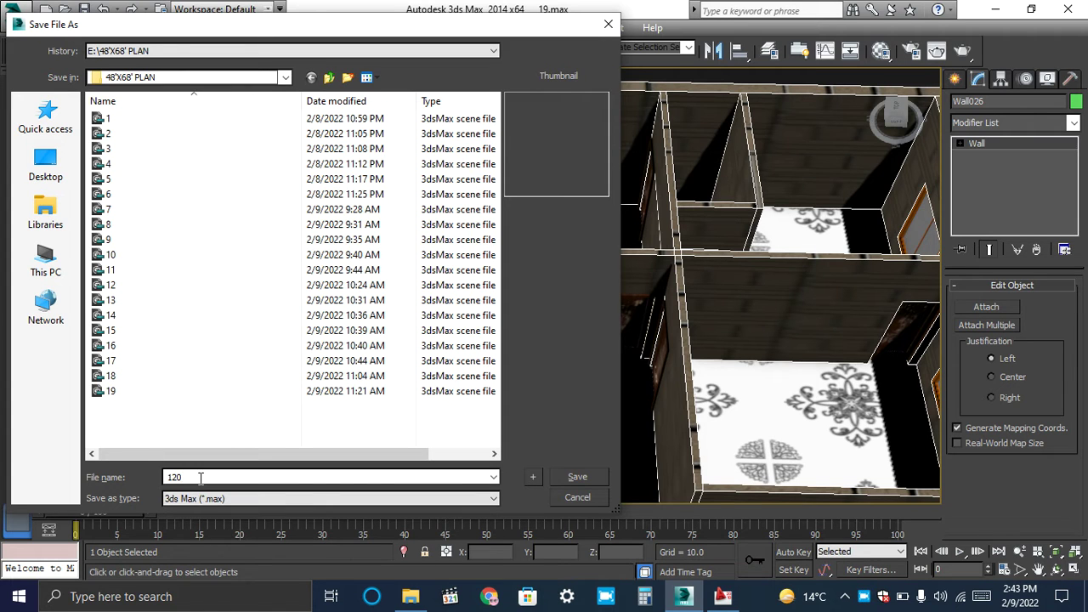
pyautogui.press('BackSpace')
pyautogui.press('BackSpace')
pyautogui.write('20')
pyautogui.press('Return')
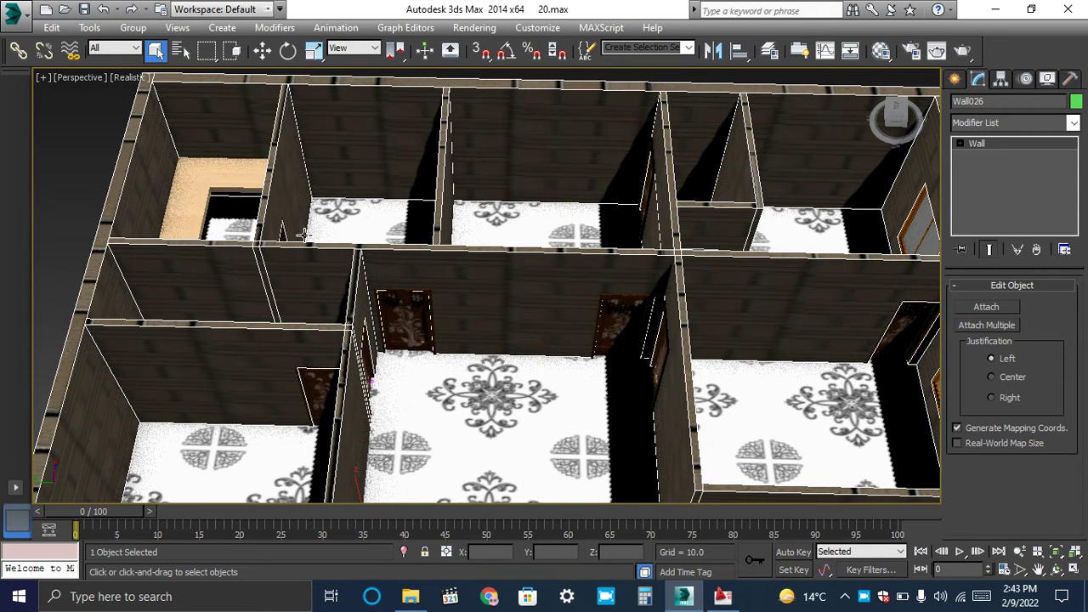
# Convert the house walls to Editable Poly and delete the partition element beside the L-shaped counter
pyautogui.rightClick(268, 160)
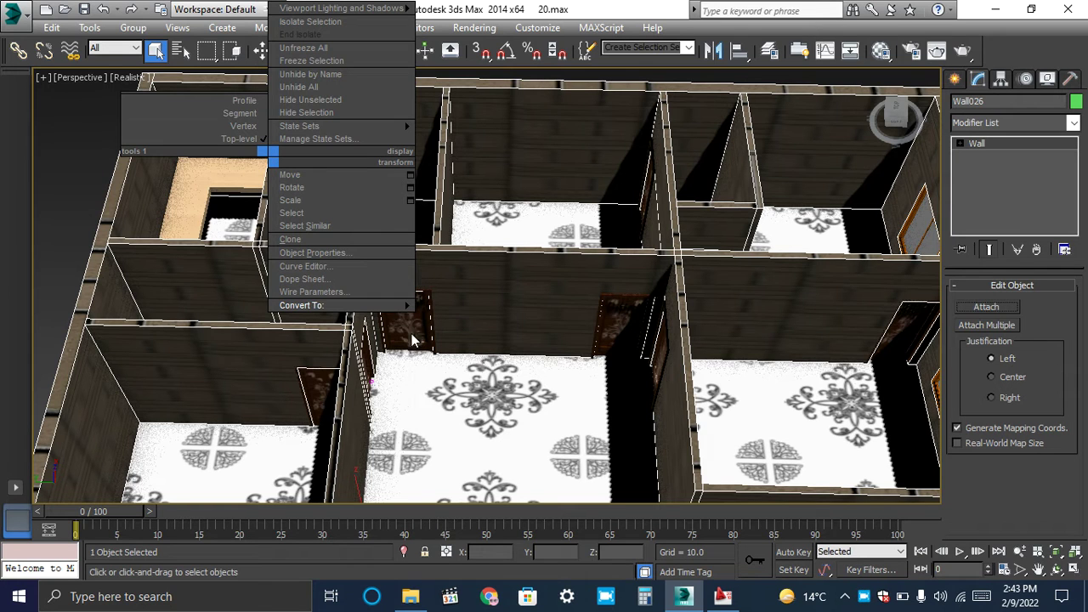
pyautogui.moveTo(405, 311)
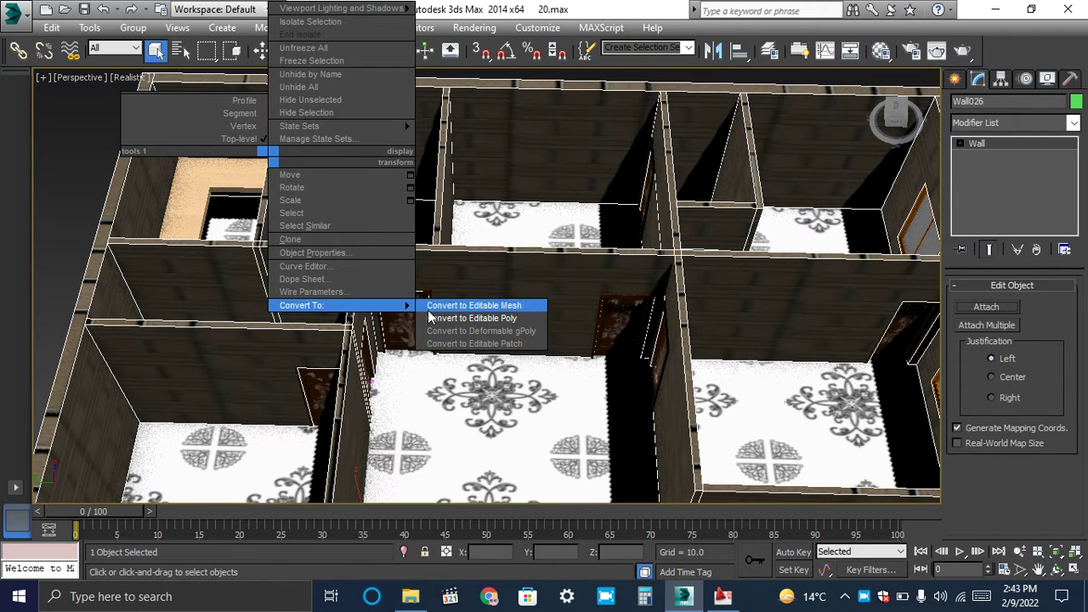
pyautogui.click(452, 319)
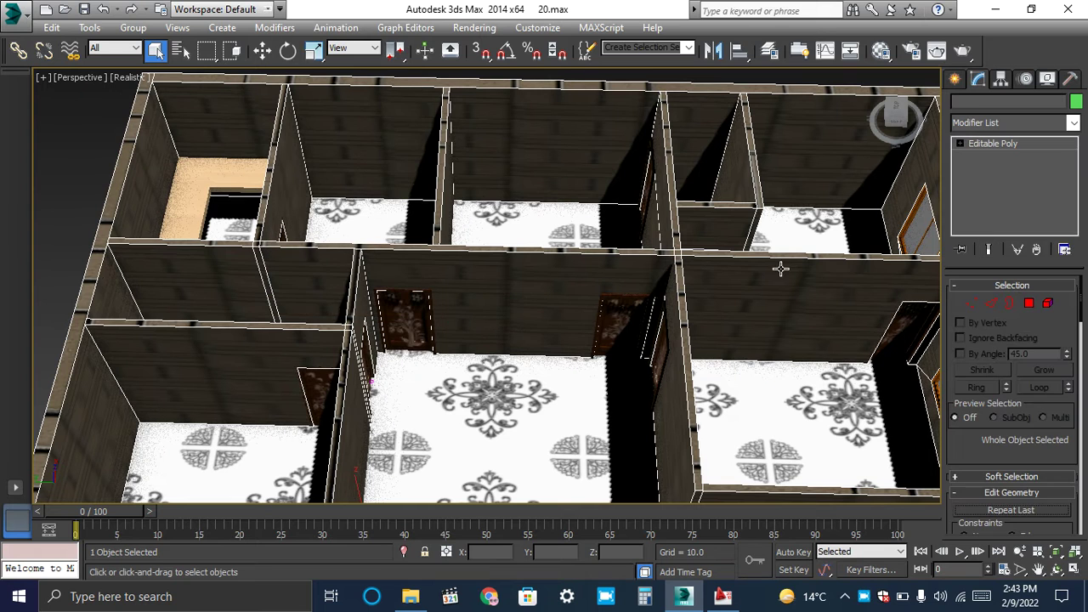
pyautogui.click(1047, 303)
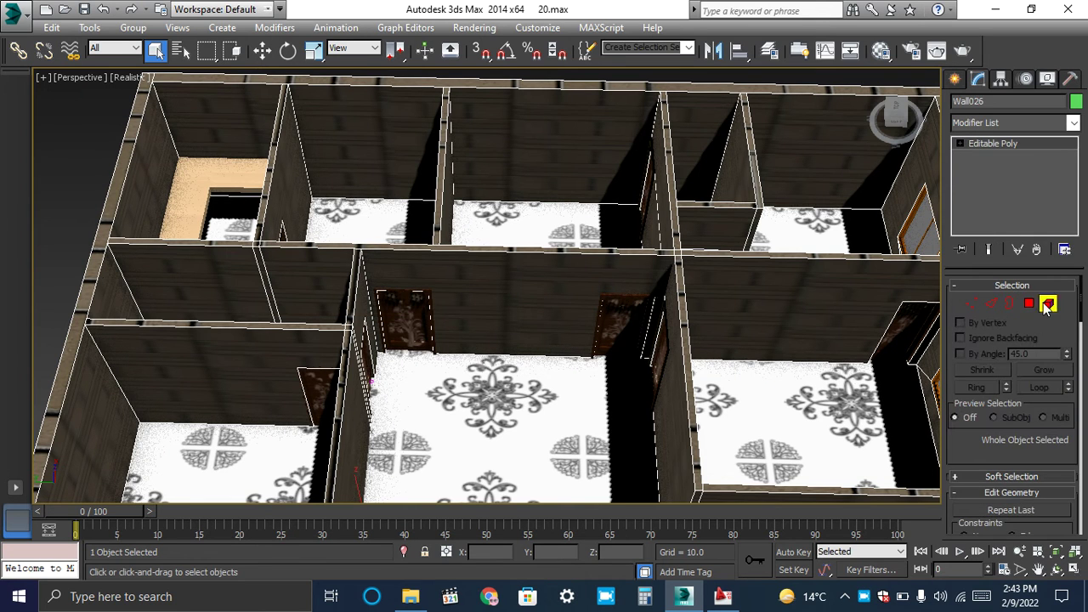
pyautogui.click(291, 191)
pyautogui.press('Delete')
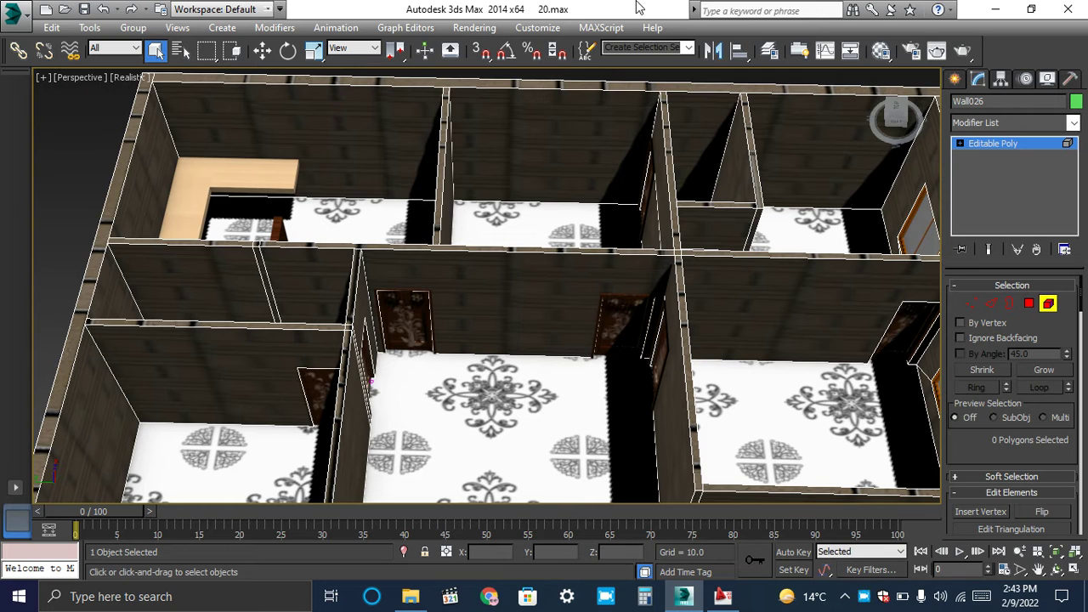
pyautogui.click(956, 80)
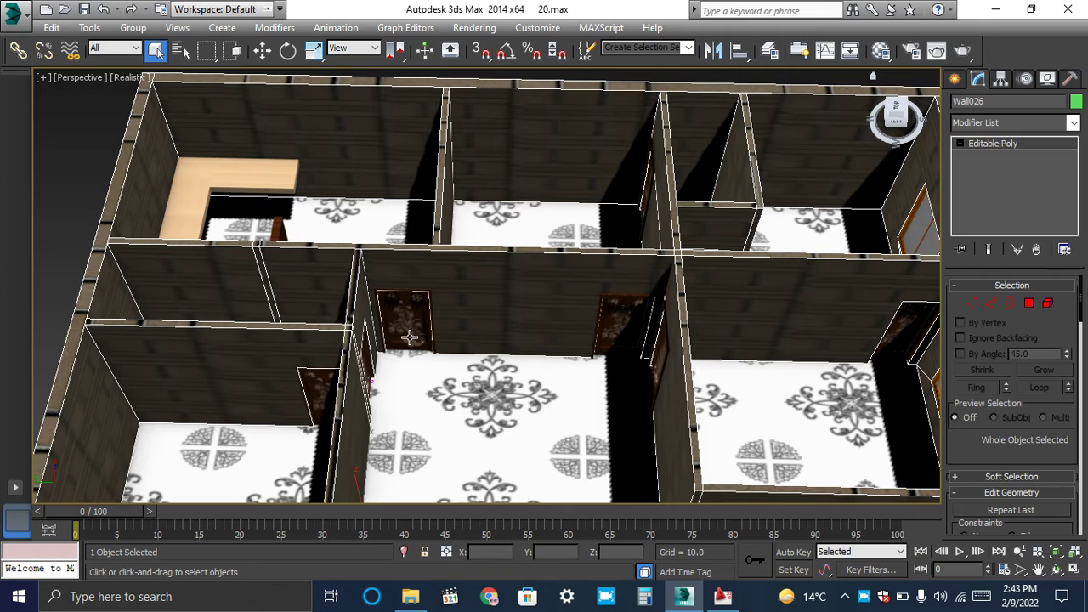
pyautogui.click(956, 81)
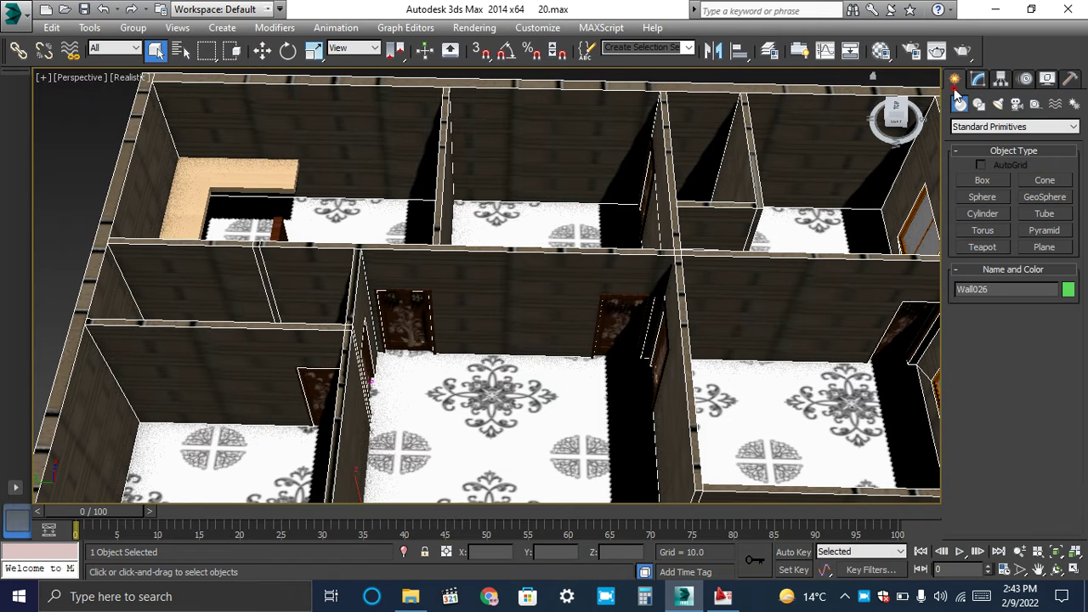
# Swing open the double pivot door at the near end of the large hall's back wall to 95 degrees
pyautogui.click(409, 332)
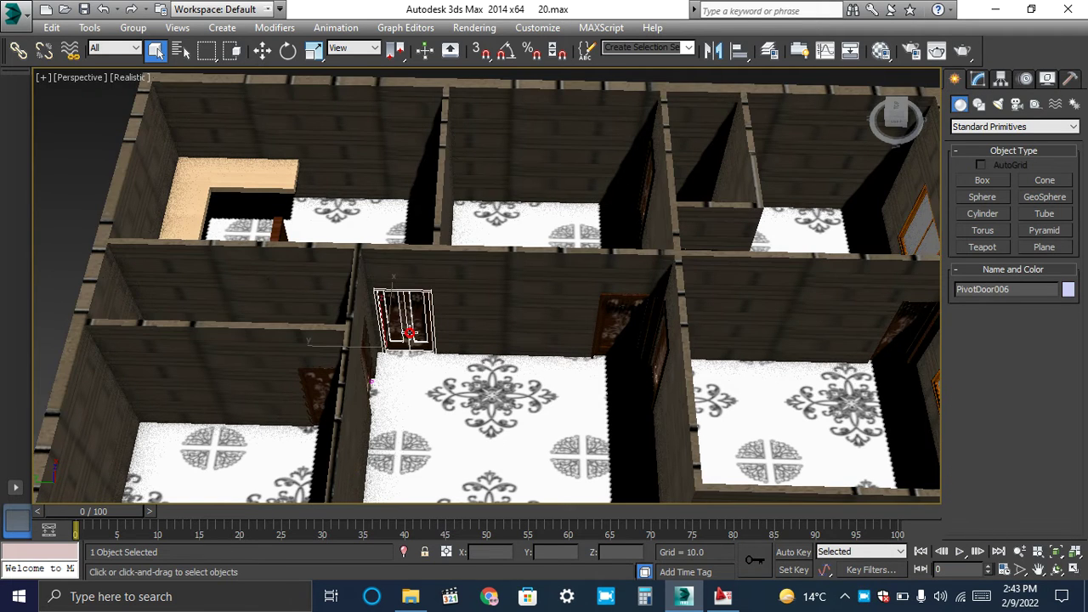
pyautogui.click(979, 79)
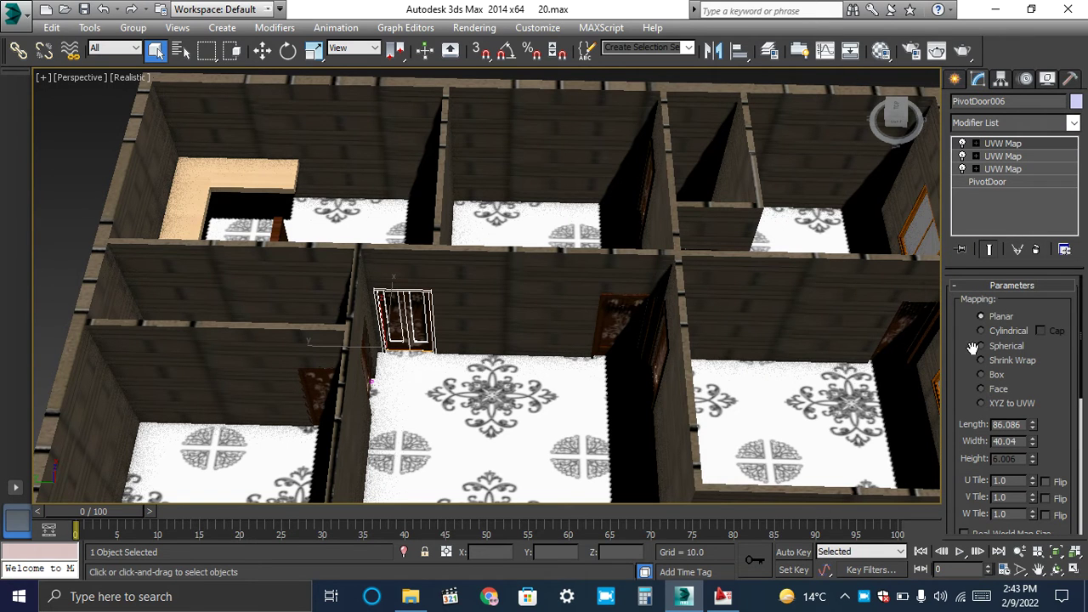
pyautogui.click(984, 182)
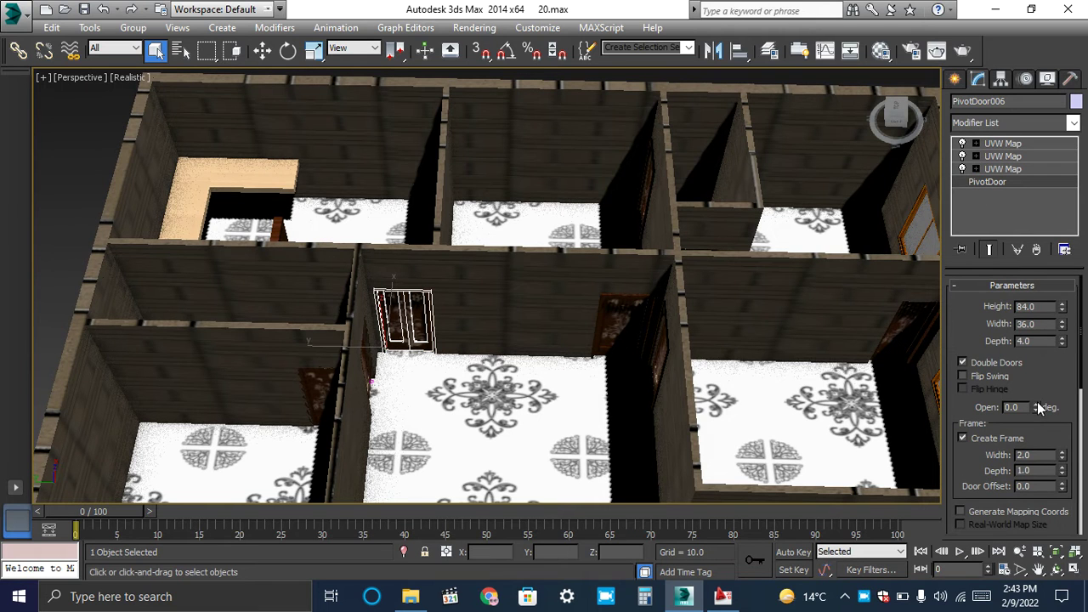
pyautogui.moveTo(1037, 408); pyautogui.dragTo(1042, 250)
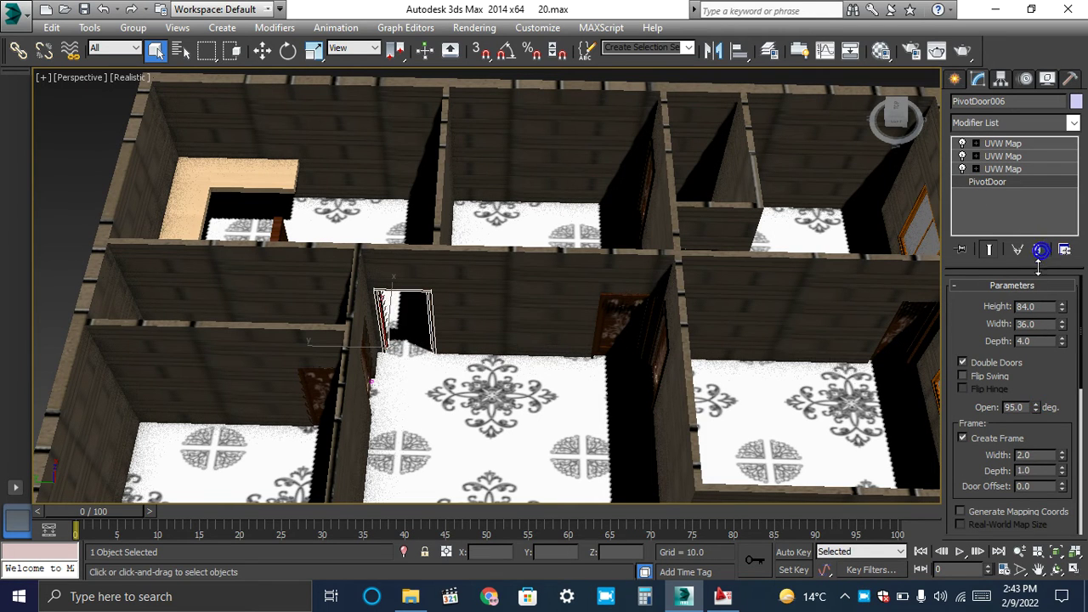
# Set the double pivot door's opening angle to 0 degrees
pyautogui.doubleClick(1020, 408)
pyautogui.write('0')
pyautogui.press('Return')
pyautogui.scroll(-5, 423, 276)
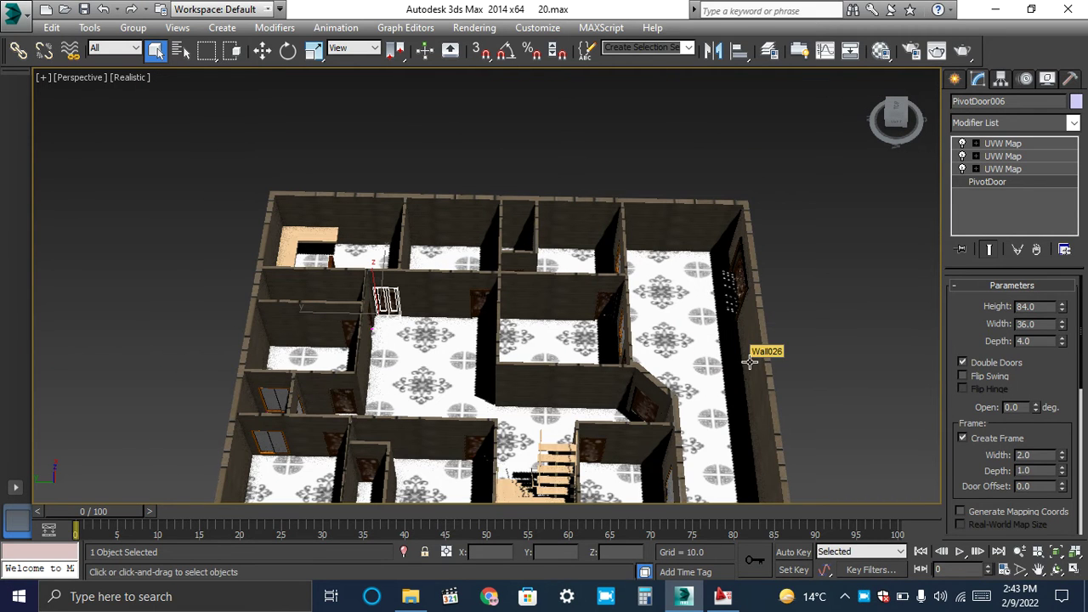
pyautogui.scroll(-5, 750, 362)
pyautogui.scroll(5, 785, 364)
pyautogui.scroll(3, 630, 332)
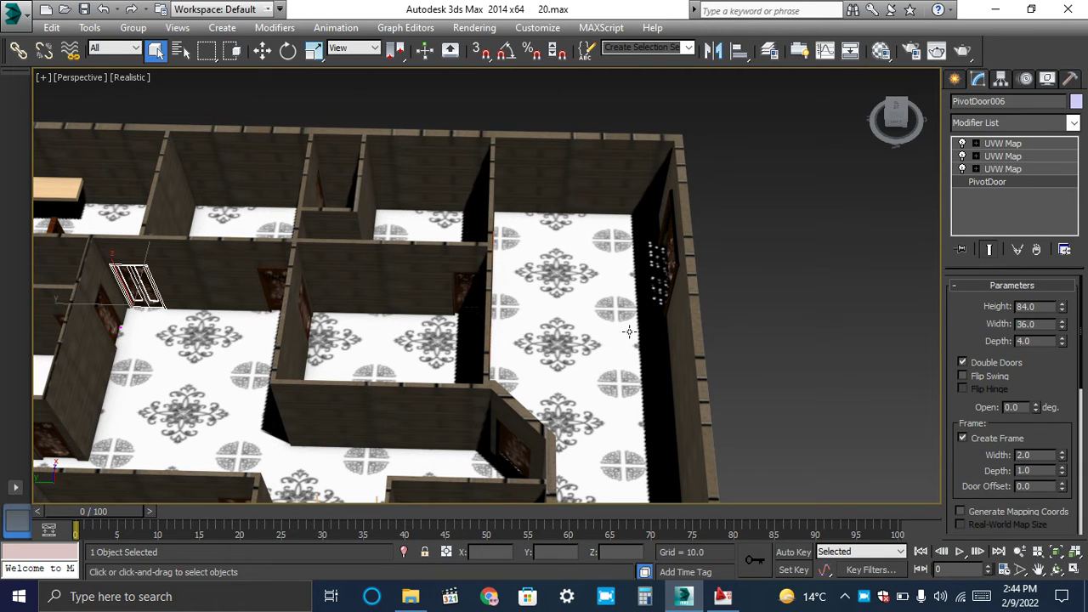
pyautogui.scroll(-6, 629, 332)
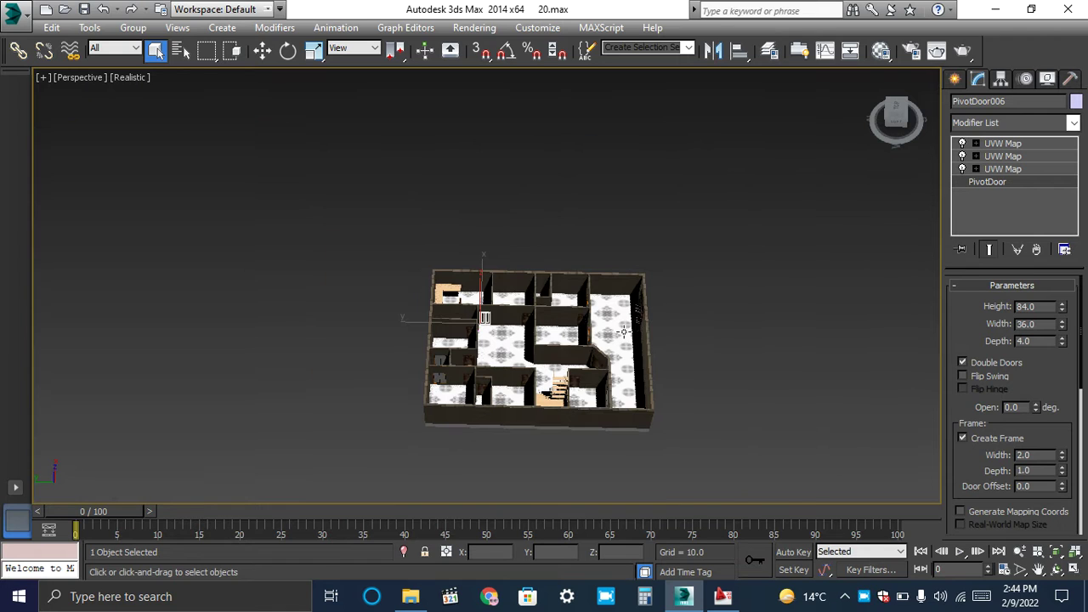
# Draw a plane about 291 long and 459 wide on the ground beside the house's large hall
pyautogui.click(955, 79)
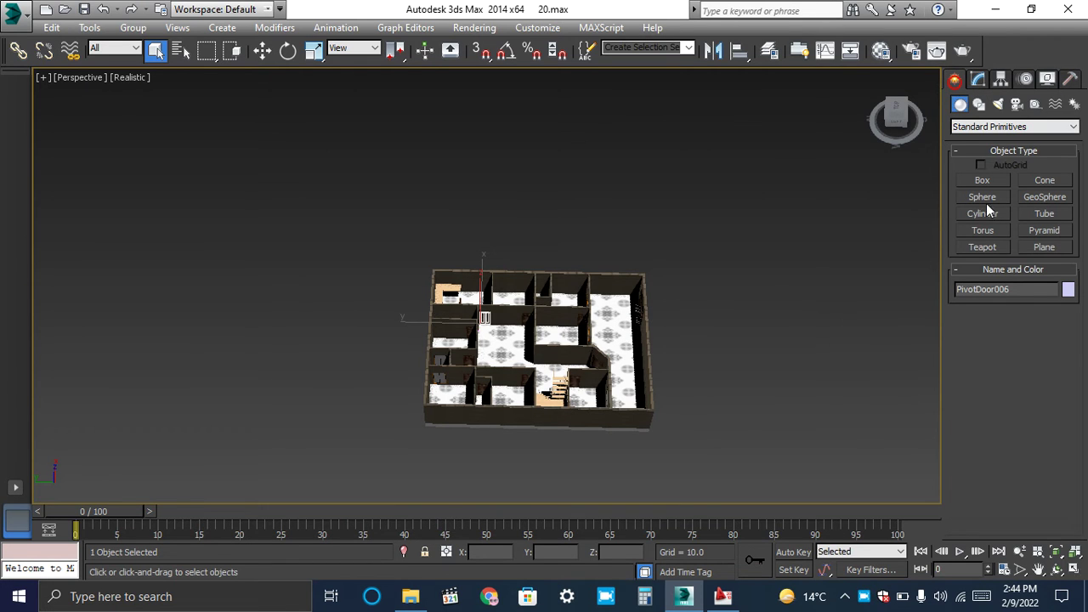
pyautogui.click(1046, 248)
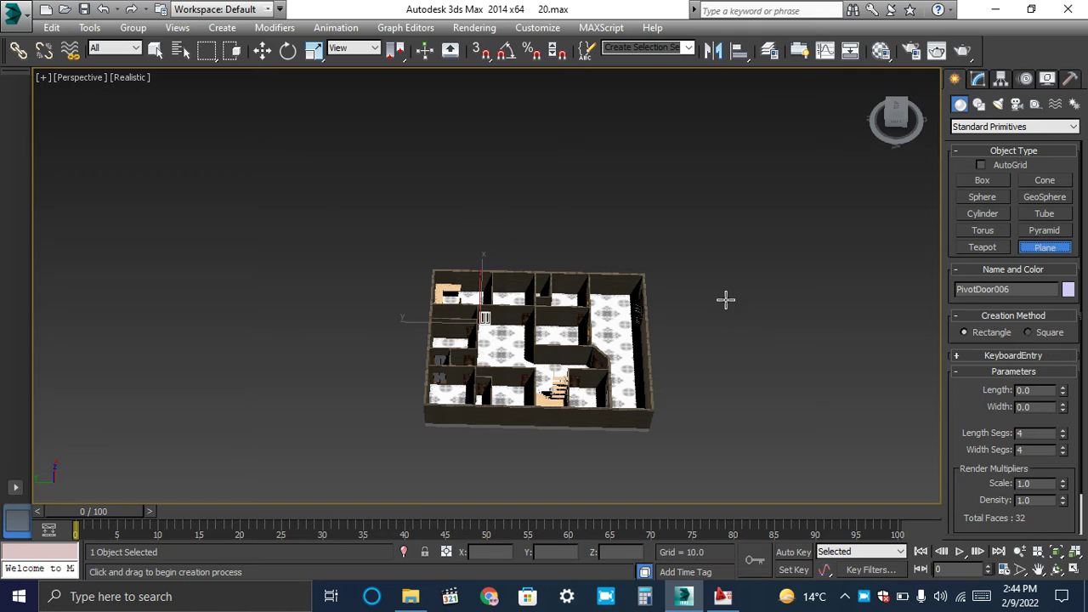
pyautogui.moveTo(723, 299); pyautogui.dragTo(809, 395)
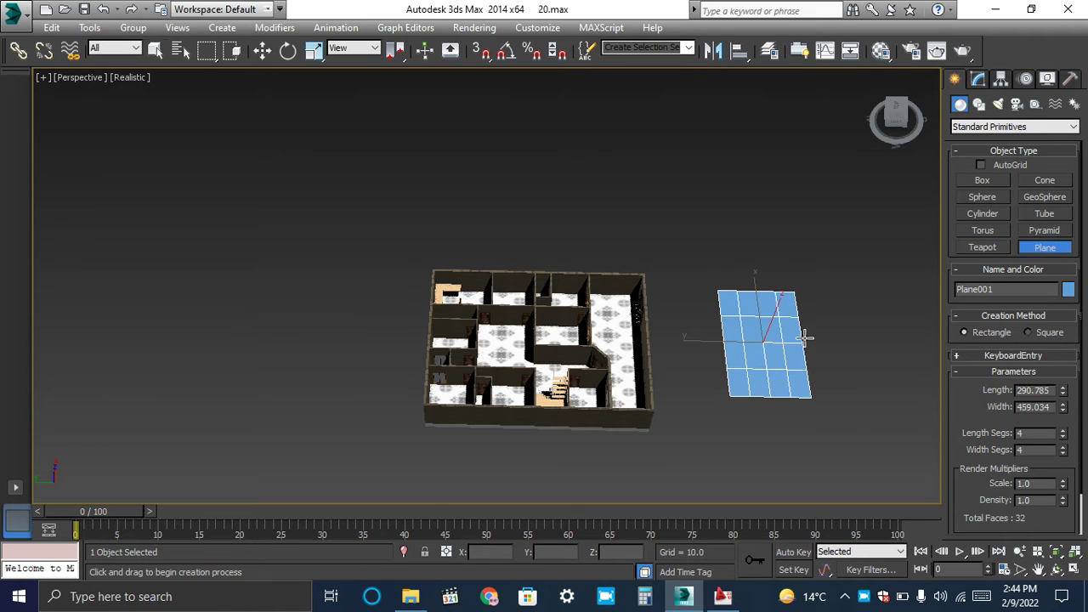
pyautogui.rightClick(904, 288)
# Assign the unused grey 09 - Default material to the new plane and start adding a diffuse map
pyautogui.press('m')
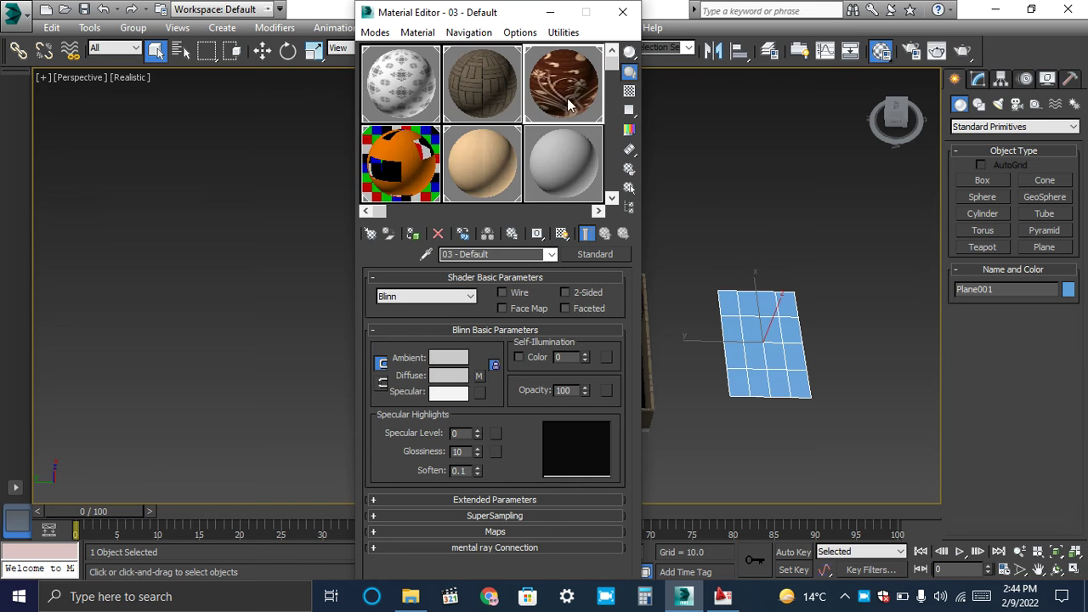
pyautogui.click(748, 323)
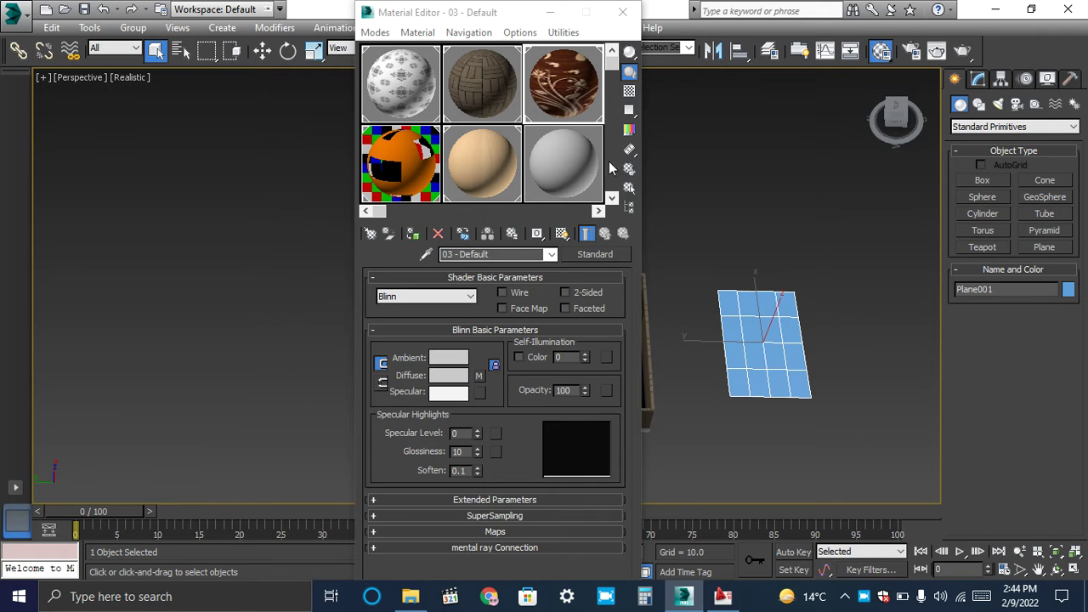
pyautogui.click(575, 186)
pyautogui.doubleClick(575, 186)
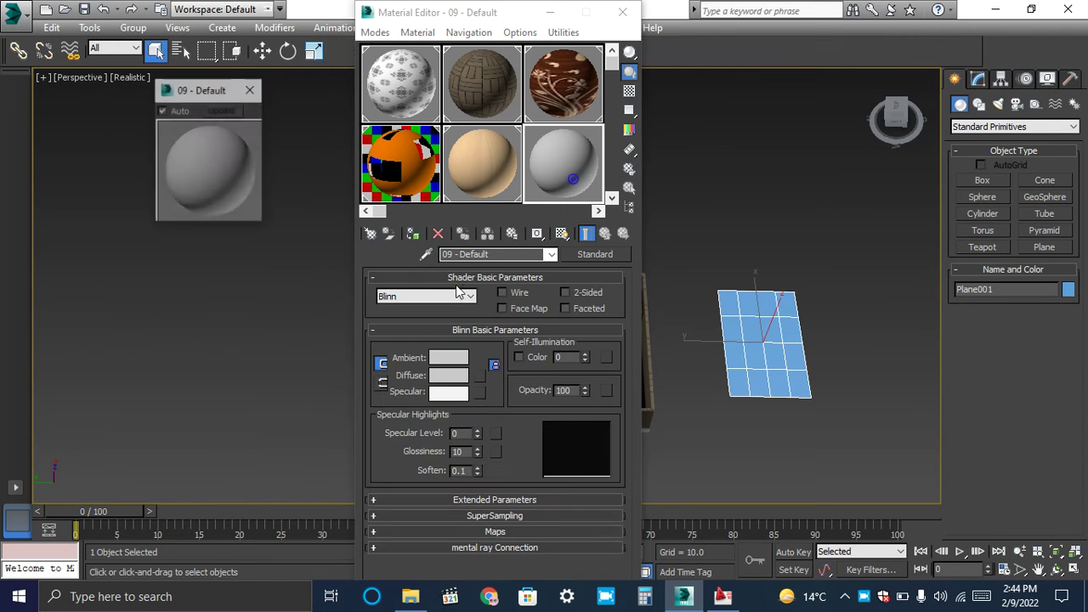
pyautogui.click(252, 91)
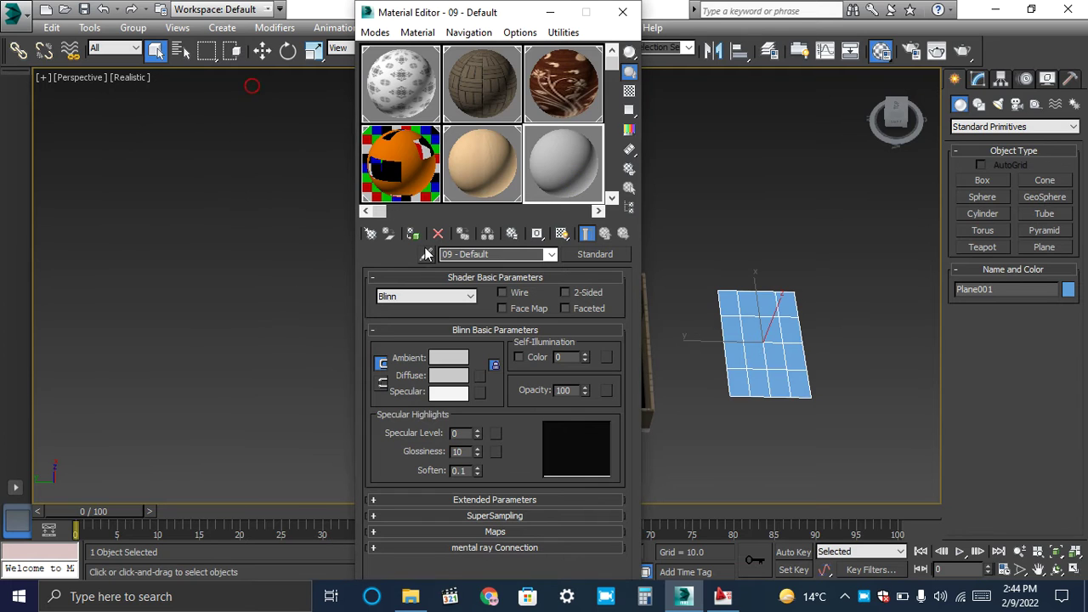
pyautogui.click(412, 233)
pyautogui.click(560, 234)
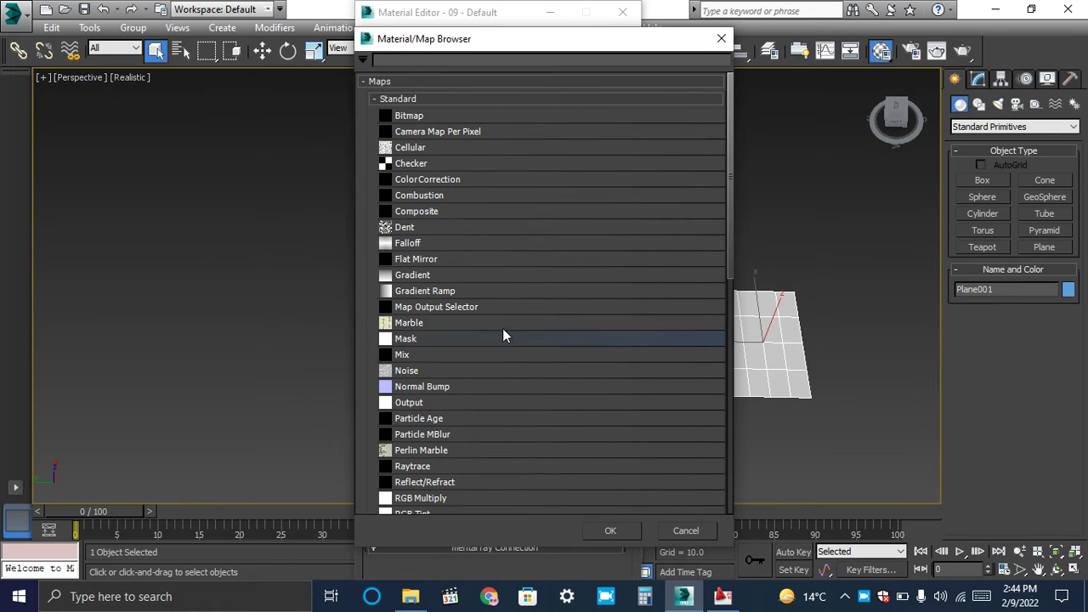
# Use a Checker map as the diffuse color and set its first color to orange with red 255, green 102, blue 0
pyautogui.click(398, 165)
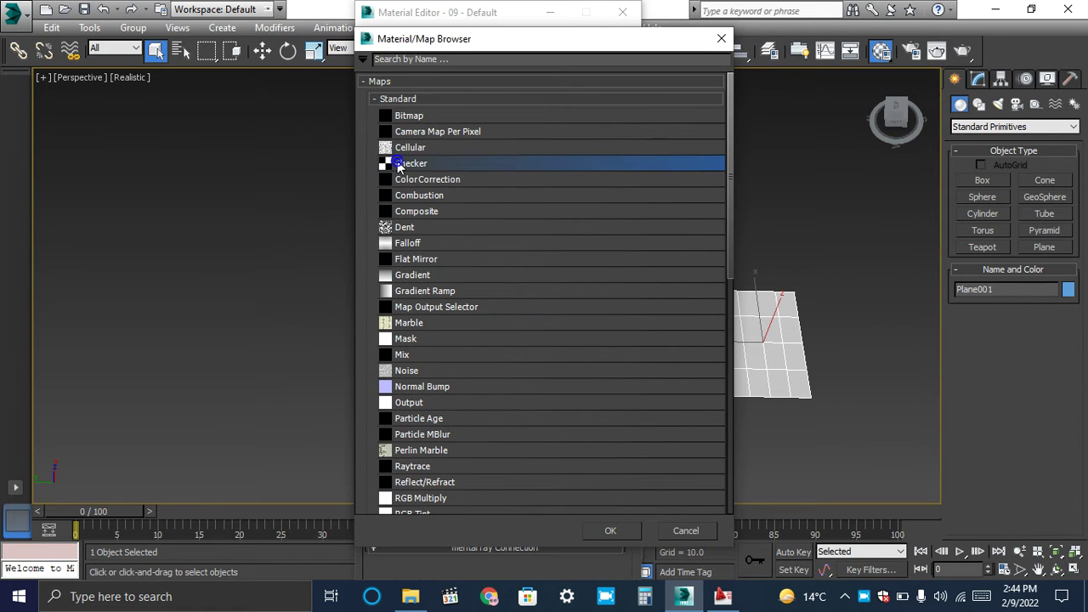
pyautogui.click(600, 530)
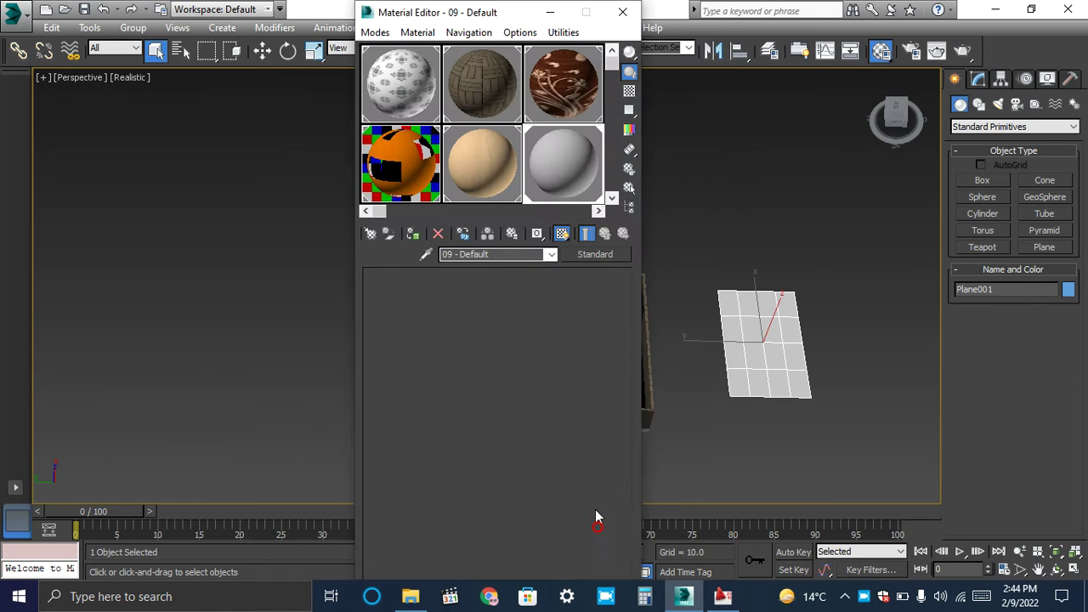
pyautogui.click(464, 494)
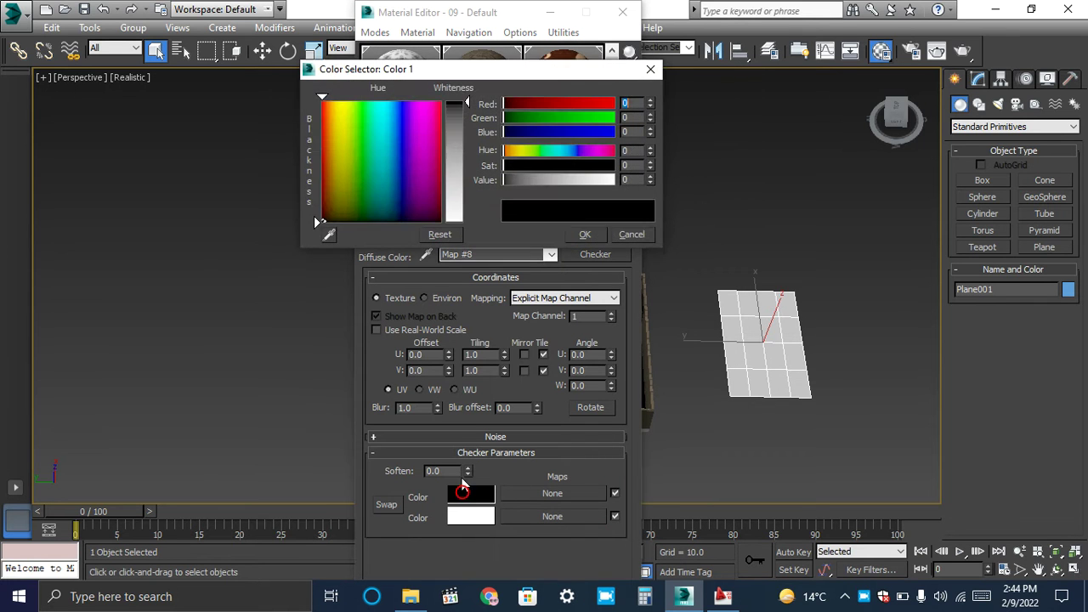
pyautogui.moveTo(409, 189); pyautogui.dragTo(330, 101)
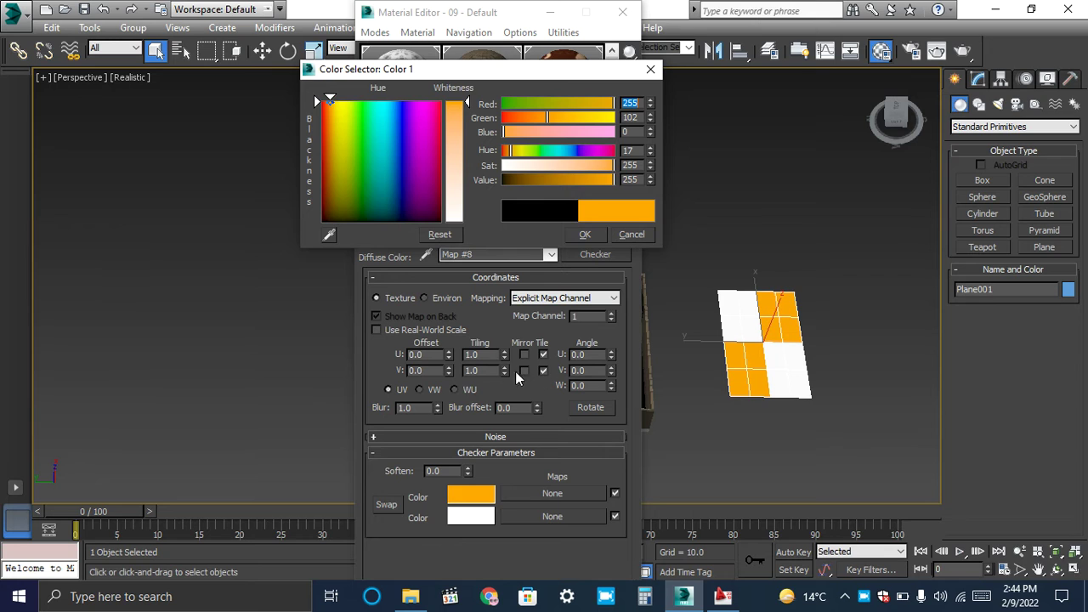
# Set the checker map's U and V tiling to 5 and accept the orange color
pyautogui.click(485, 355)
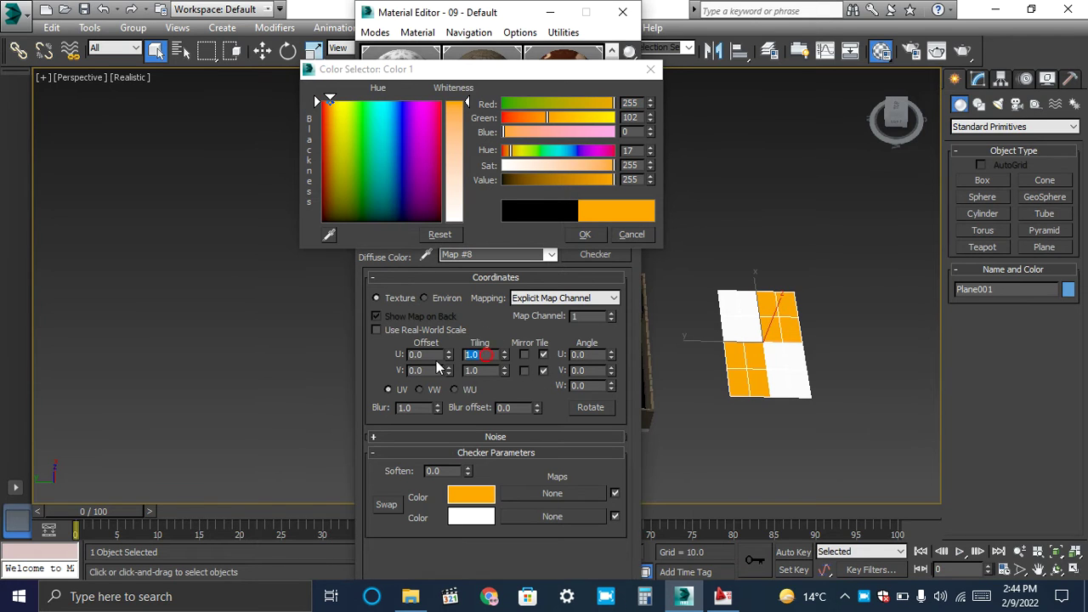
pyautogui.write('5')
pyautogui.click(480, 371)
pyautogui.write('5')
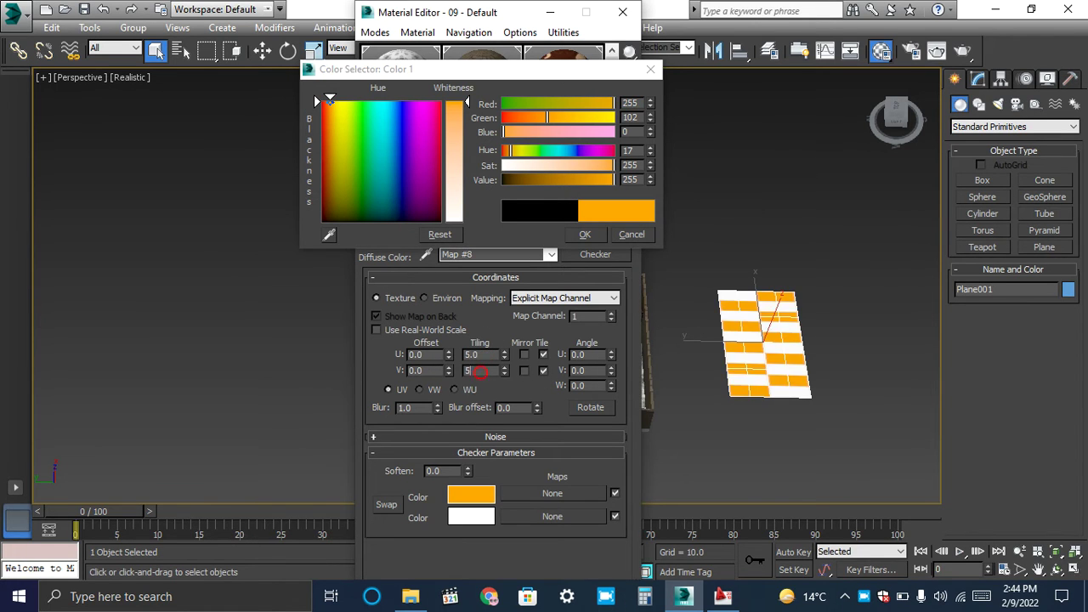
pyautogui.click(585, 235)
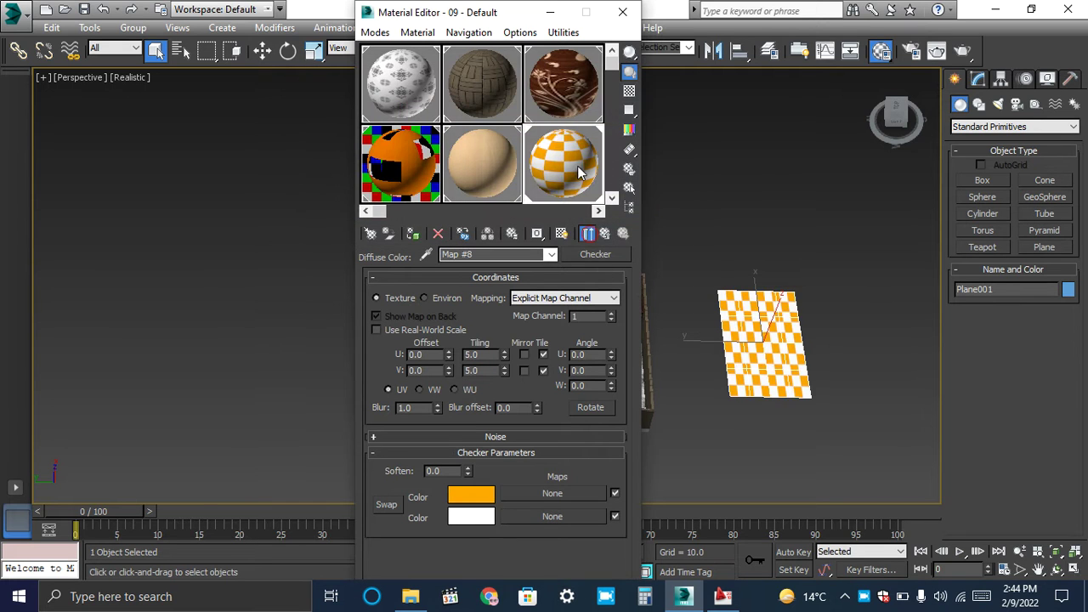
# In the Top view, move the checkered plane onto the large hall's floor, at about X -88, Y -189
pyautogui.click(551, 10)
pyautogui.press('t')
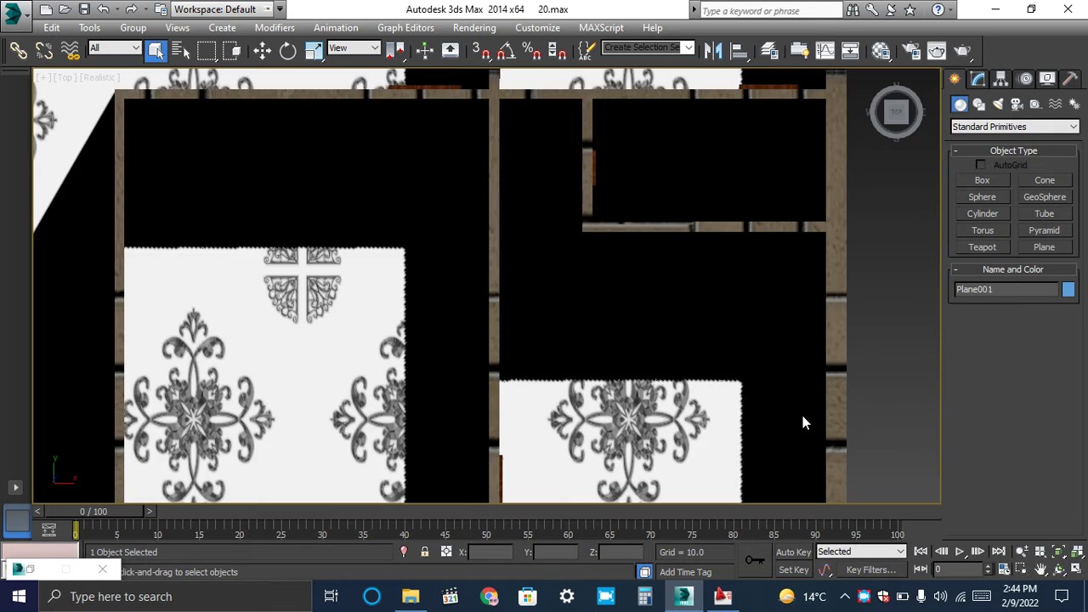
pyautogui.scroll(-5, 693, 399)
pyautogui.scroll(-2, 682, 381)
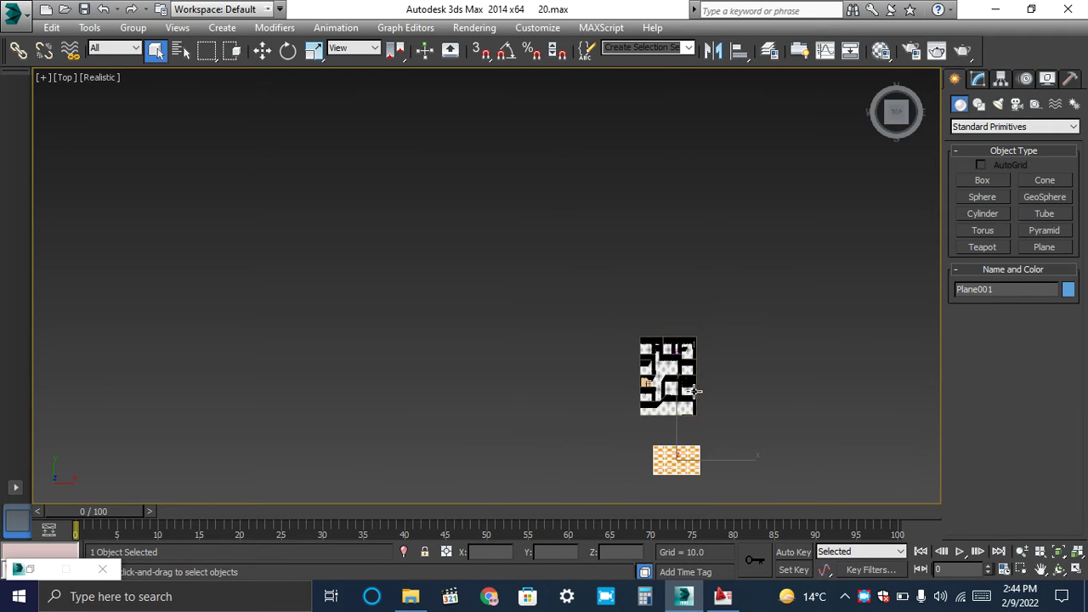
pyautogui.click(262, 52)
pyautogui.moveTo(678, 436); pyautogui.dragTo(678, 379)
pyautogui.press('z')
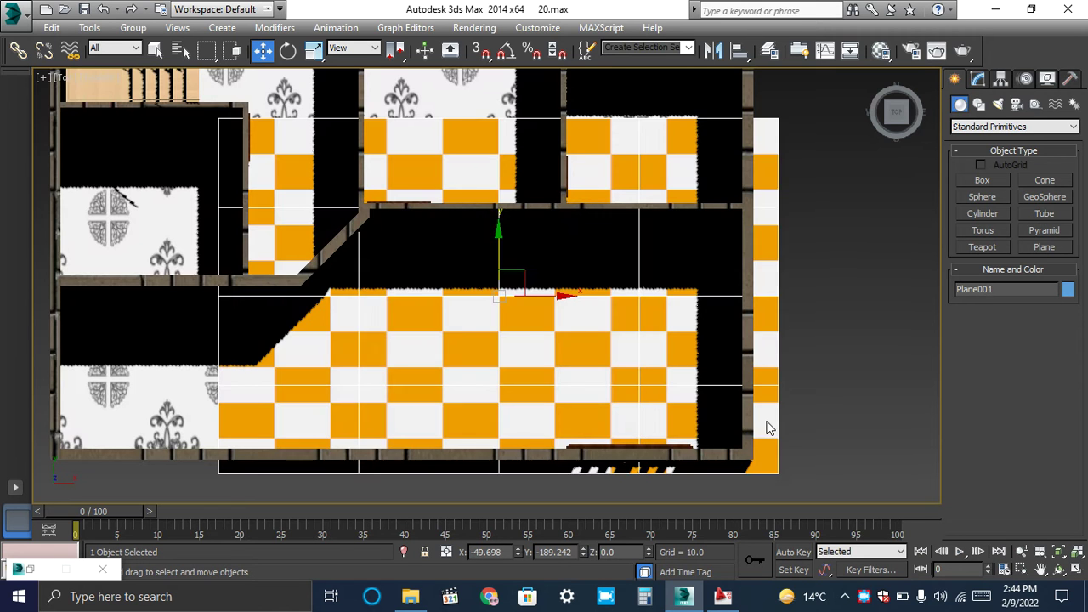
pyautogui.scroll(-4, 755, 396)
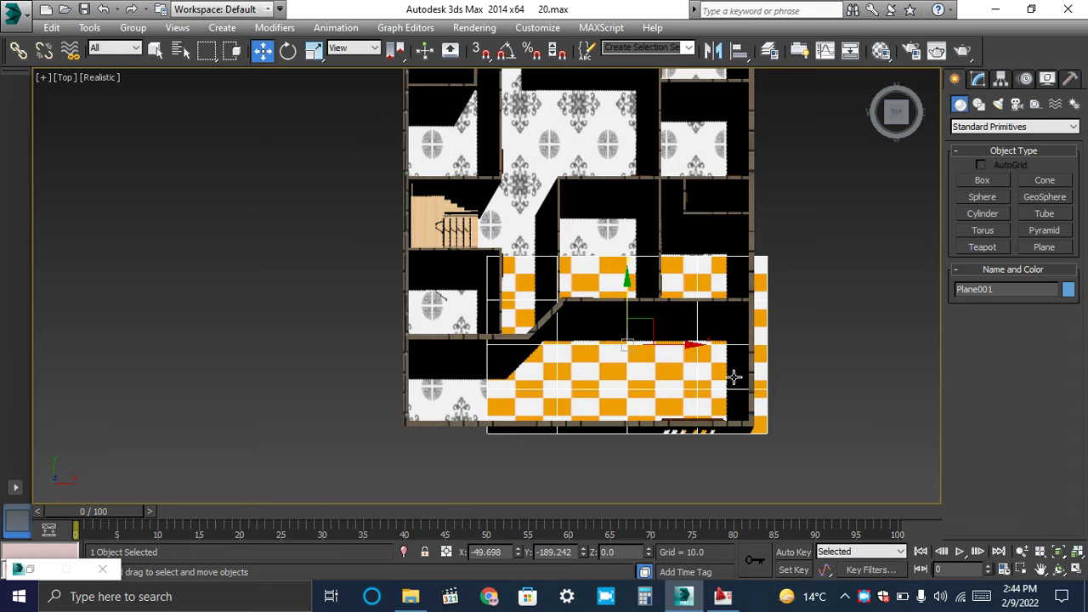
pyautogui.moveTo(687, 346); pyautogui.dragTo(666, 352)
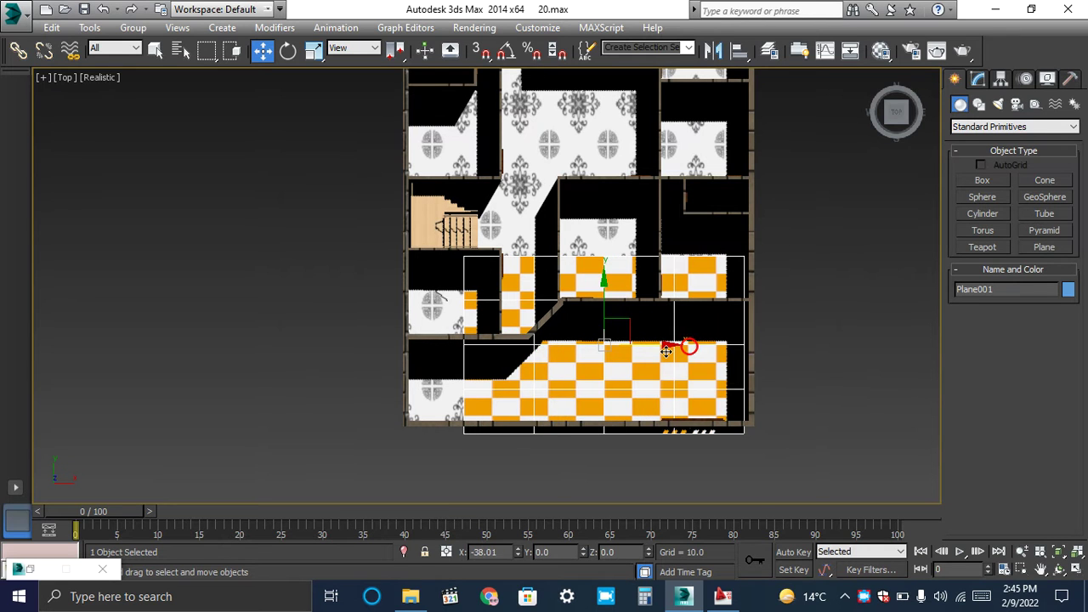
# Set the plane's length and width to 200 and move it to the hall's door end, at about X 35, Y -222
pyautogui.click(978, 78)
pyautogui.click(1051, 303)
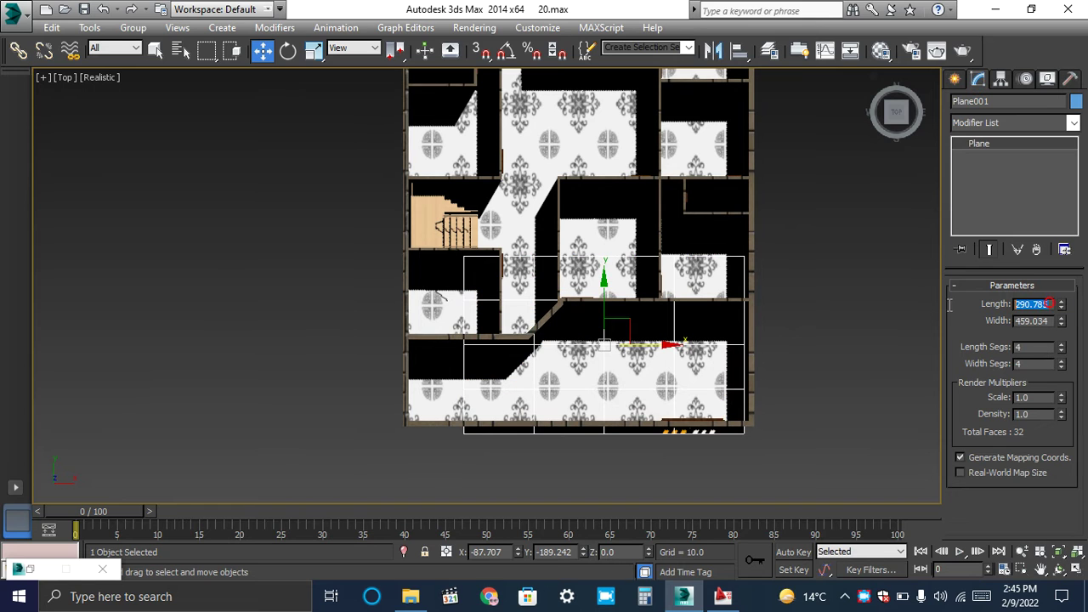
pyautogui.write('20')
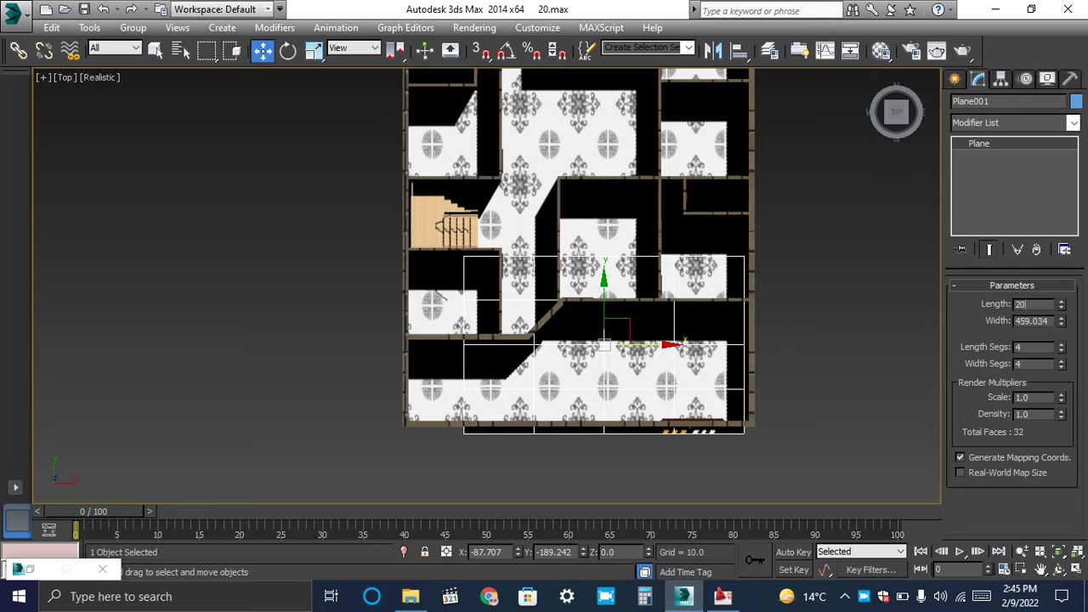
pyautogui.press('Tab')
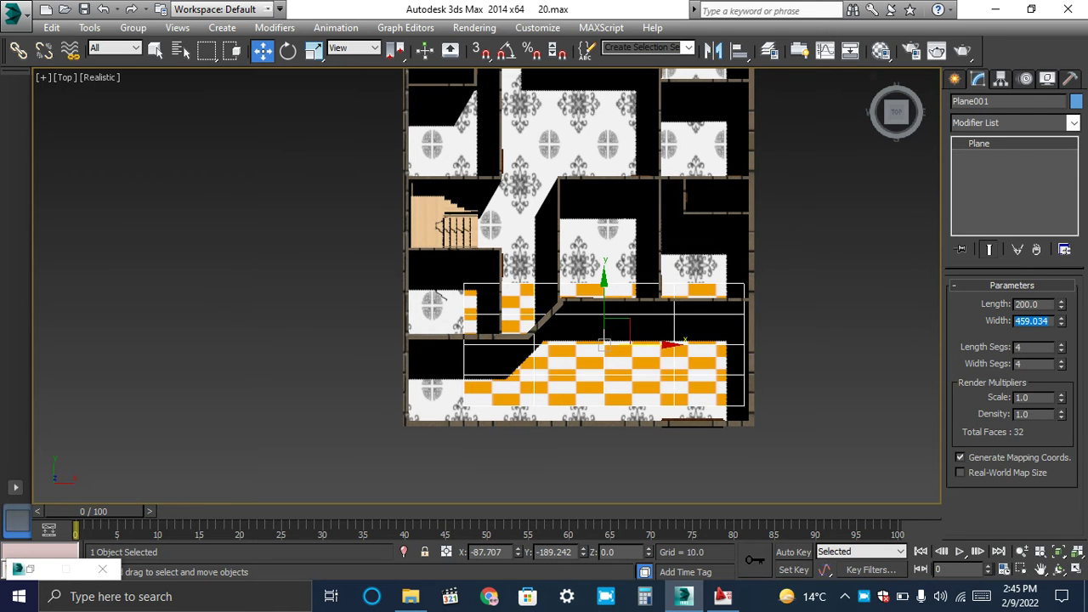
pyautogui.write('200')
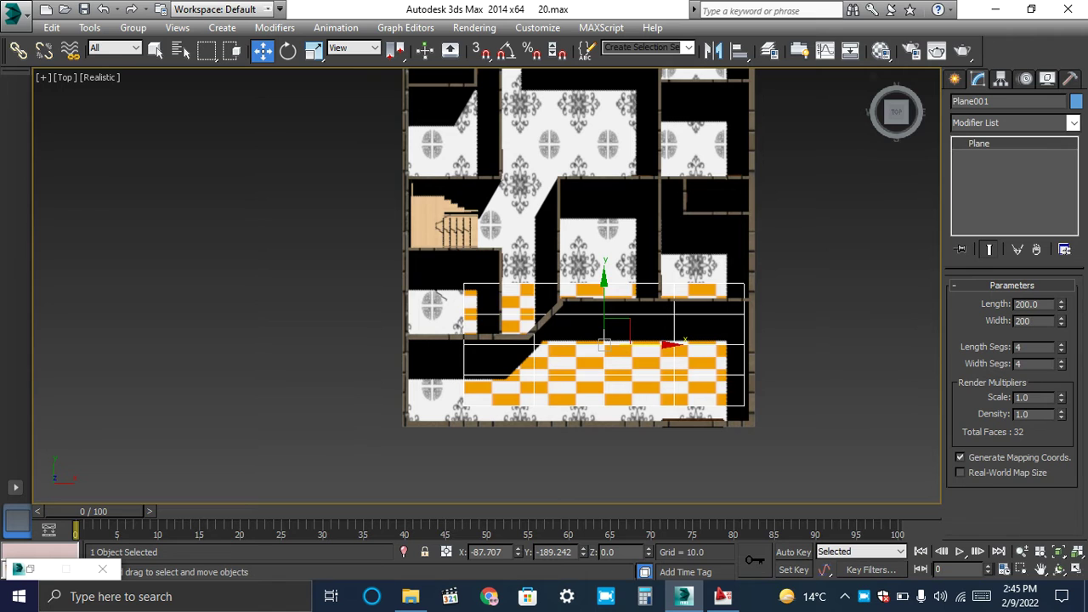
pyautogui.press('Tab')
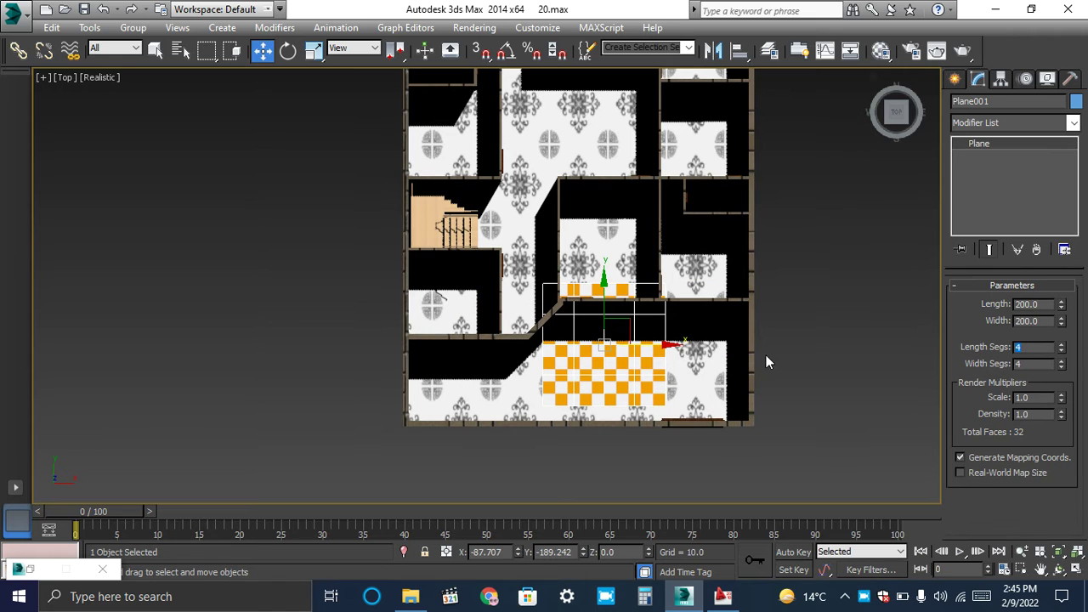
pyautogui.moveTo(606, 300); pyautogui.dragTo(607, 320)
pyautogui.moveTo(662, 365); pyautogui.dragTo(739, 366)
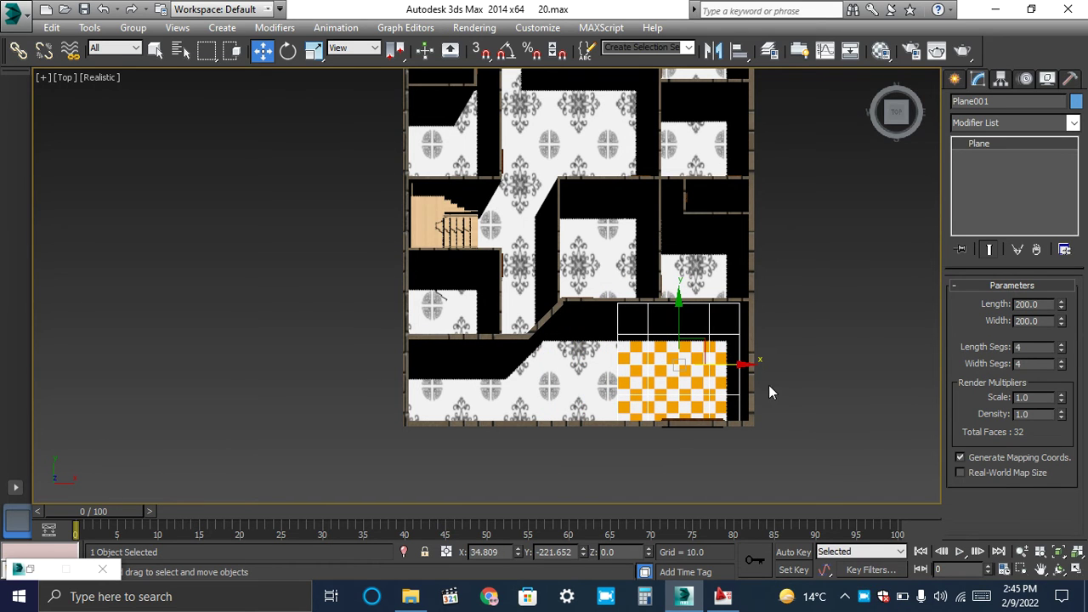
pyautogui.click(315, 55)
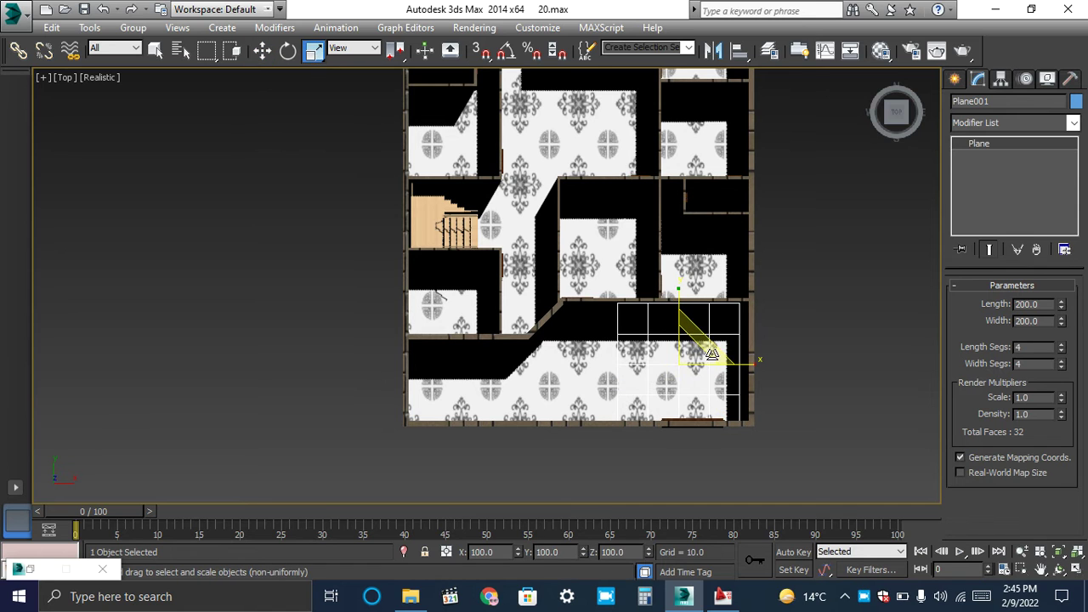
pyautogui.moveTo(733, 362); pyautogui.dragTo(727, 382)
pyautogui.rightClick(727, 383)
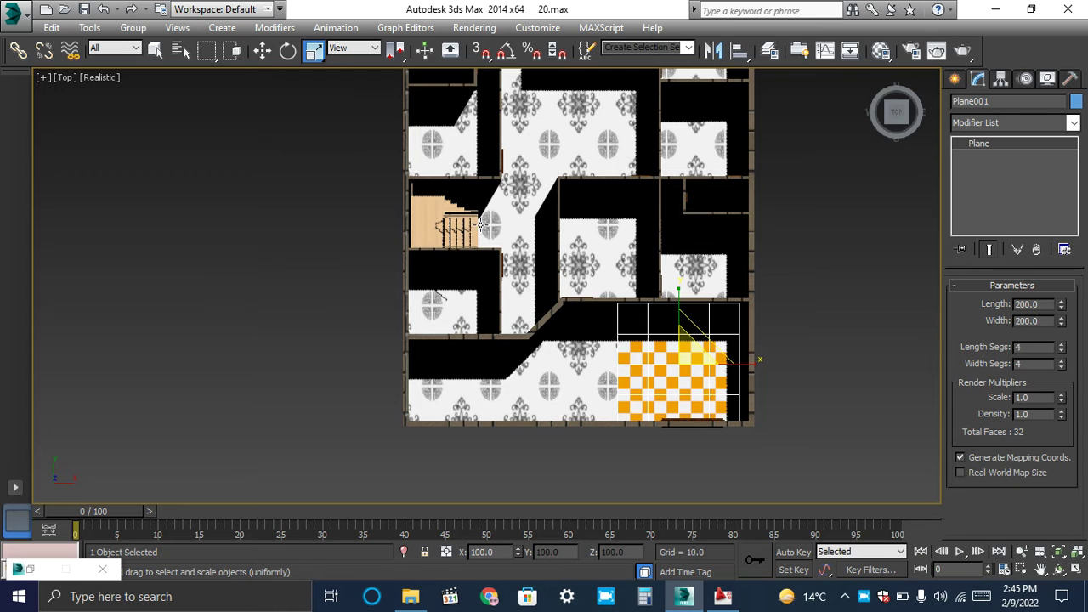
# Move the checkered plane along X to the middle of the large hall, at about X -146
pyautogui.click(263, 50)
pyautogui.moveTo(736, 385); pyautogui.dragTo(644, 385)
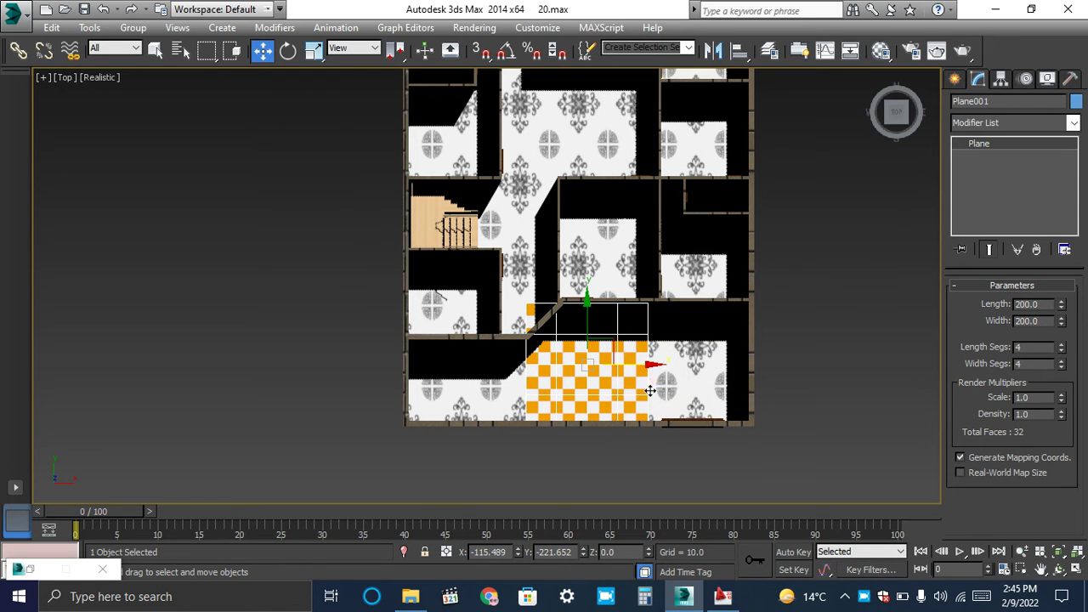
pyautogui.moveTo(651, 364); pyautogui.dragTo(633, 368)
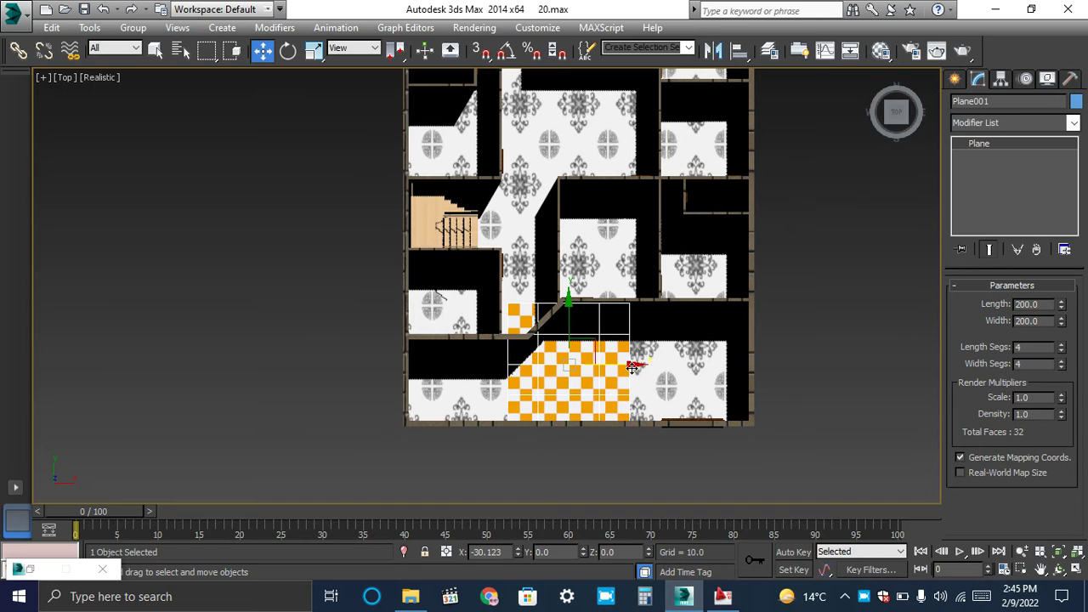
# Scale the plane to about 271% in X and 70% in Y, and move it toward the hall's outer wall to about Y -264
pyautogui.click(314, 50)
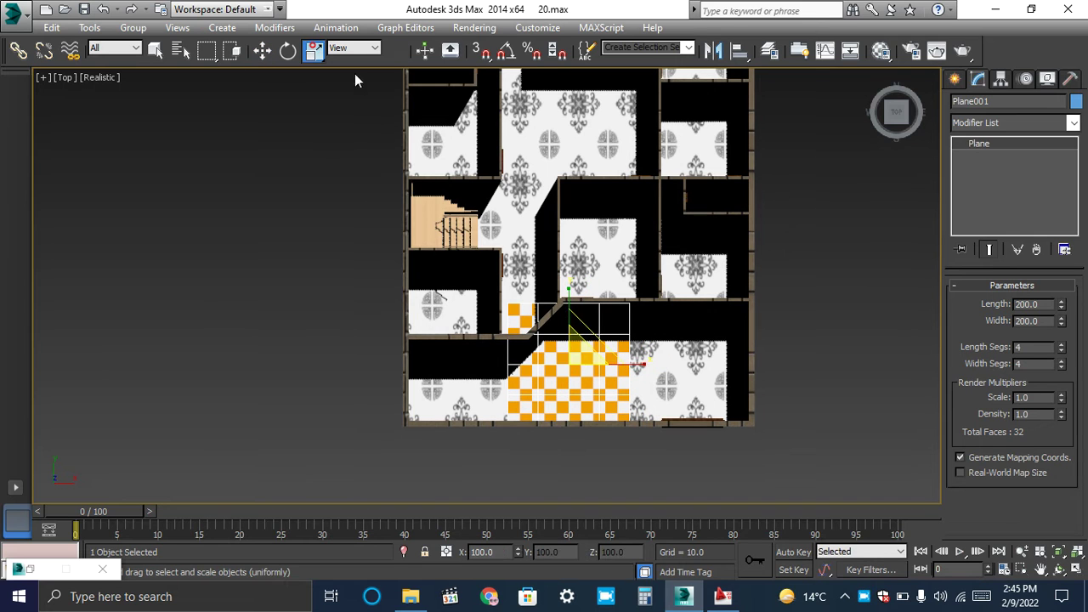
pyautogui.moveTo(643, 374); pyautogui.dragTo(742, 354)
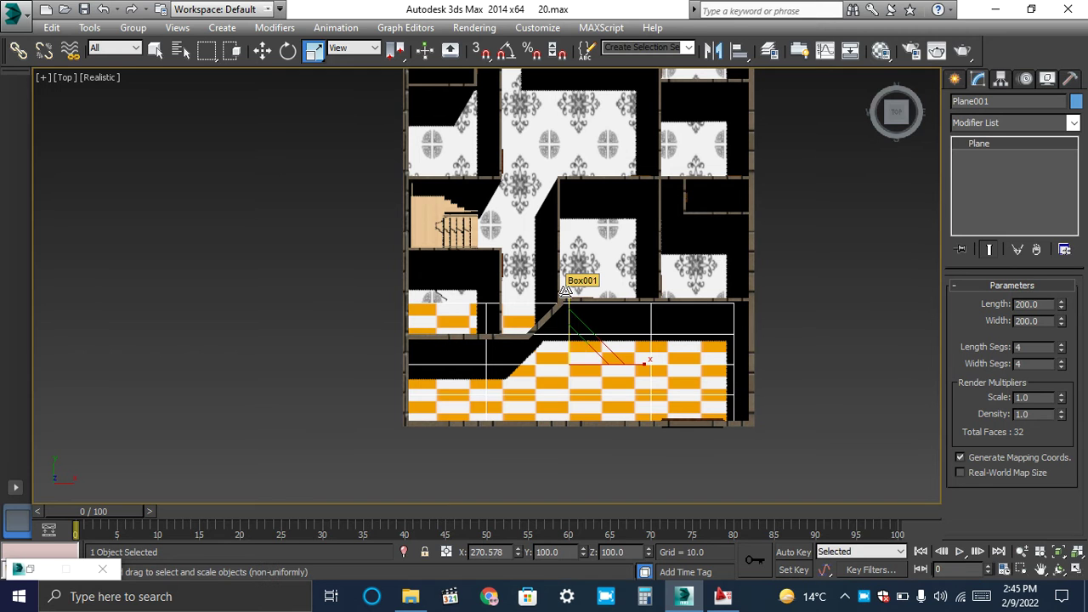
pyautogui.moveTo(567, 291); pyautogui.dragTo(567, 315)
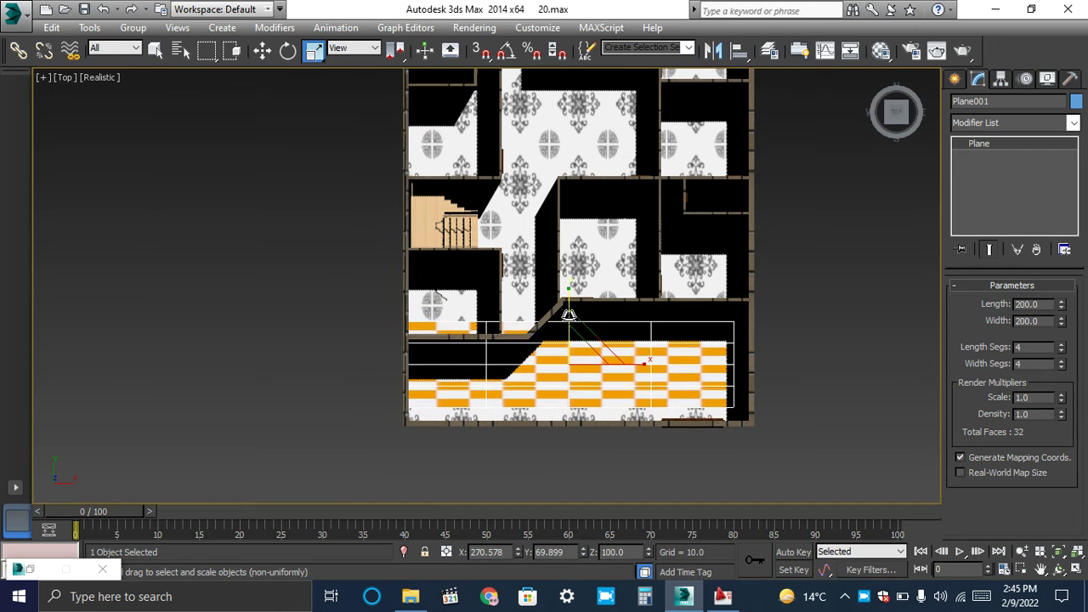
pyautogui.click(262, 50)
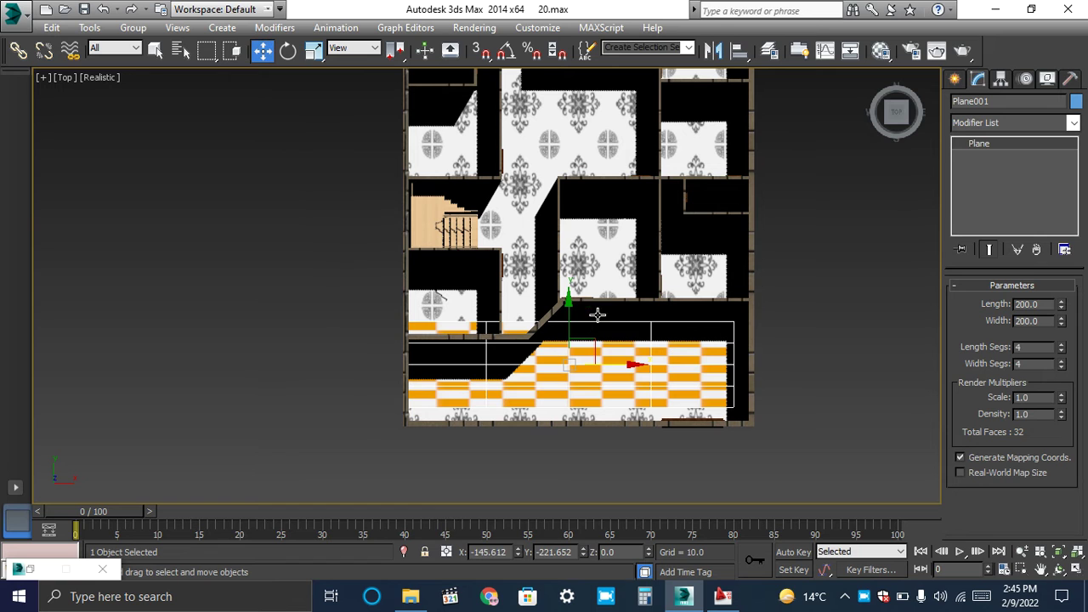
pyautogui.moveTo(570, 316); pyautogui.dragTo(569, 342)
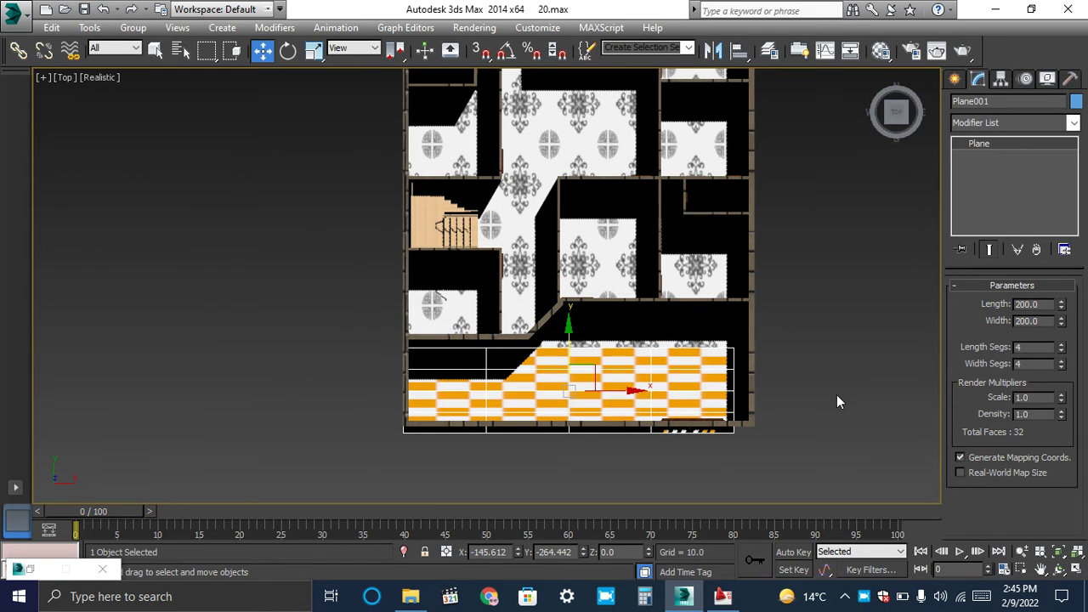
# Delete the checkered plane from the large hall's floor
pyautogui.press('Delete')
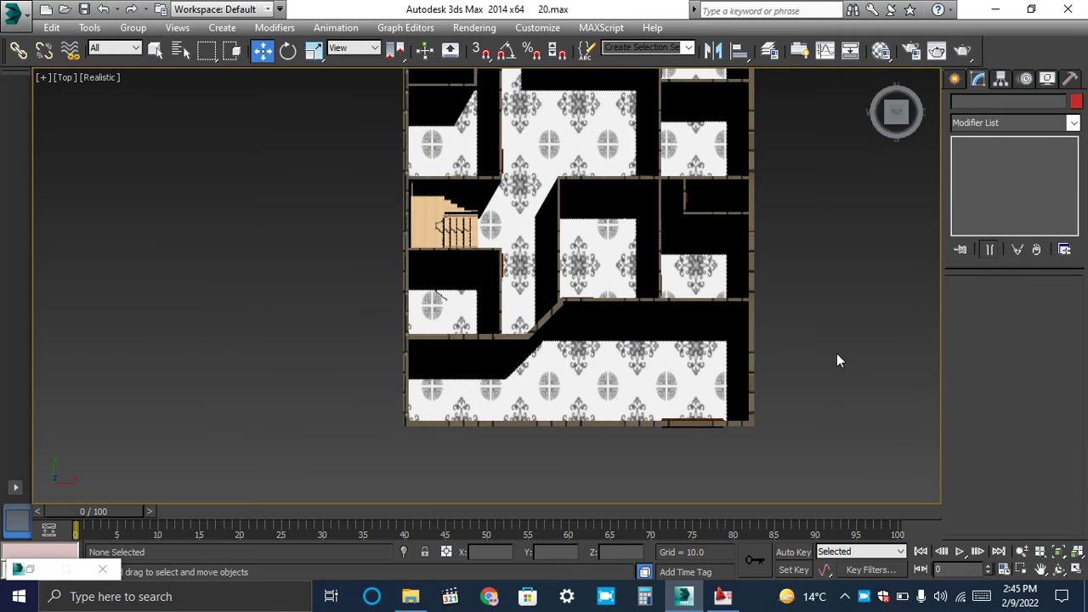
pyautogui.scroll(-4, 837, 361)
pyautogui.scroll(4, 859, 303)
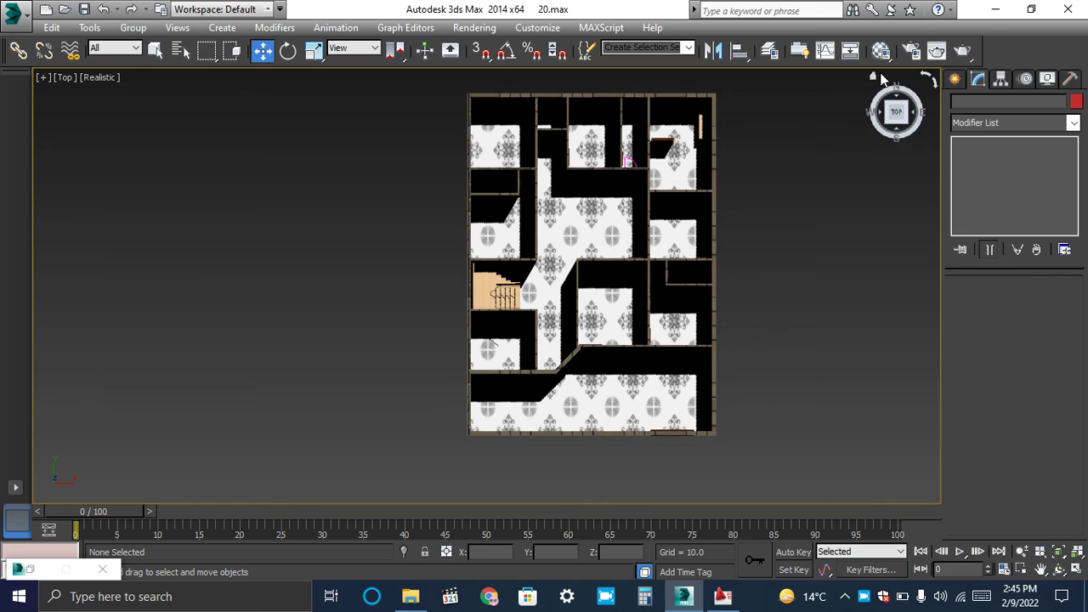
# In the Perspective view, turn off the left and right handrails of the U-type stair
pyautogui.click(875, 78)
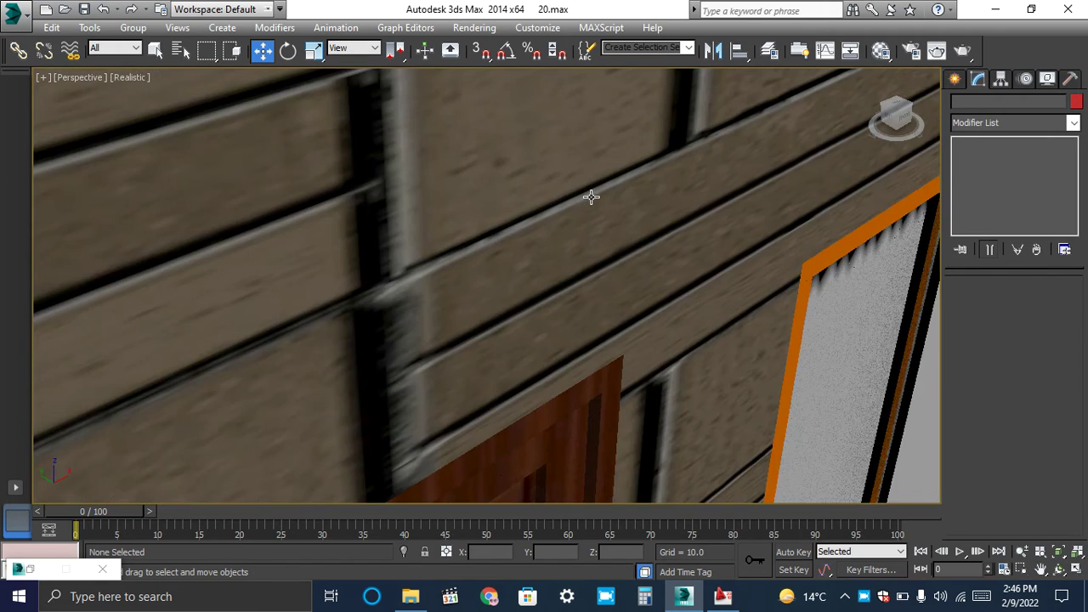
pyautogui.scroll(-3, 586, 197)
pyautogui.scroll(-5, 586, 197)
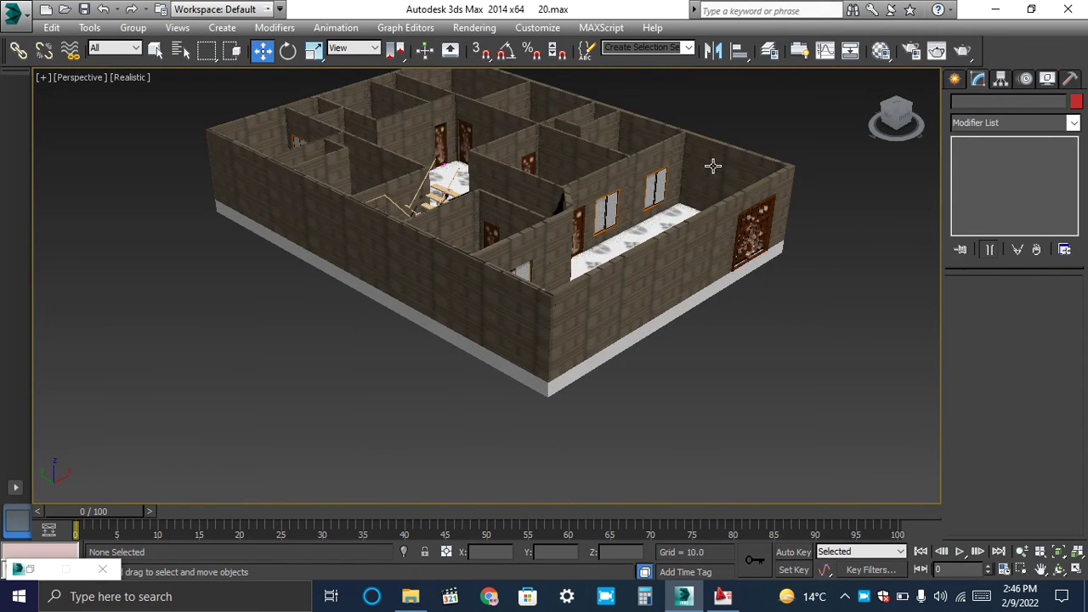
pyautogui.scroll(2, 714, 164)
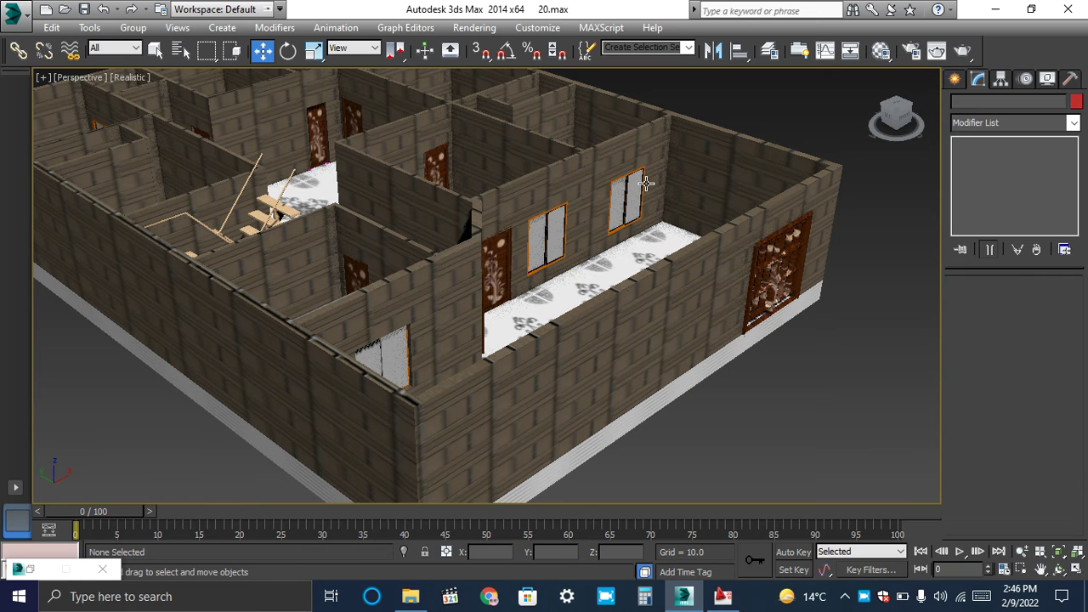
pyautogui.scroll(-4, 401, 223)
pyautogui.scroll(5, 434, 145)
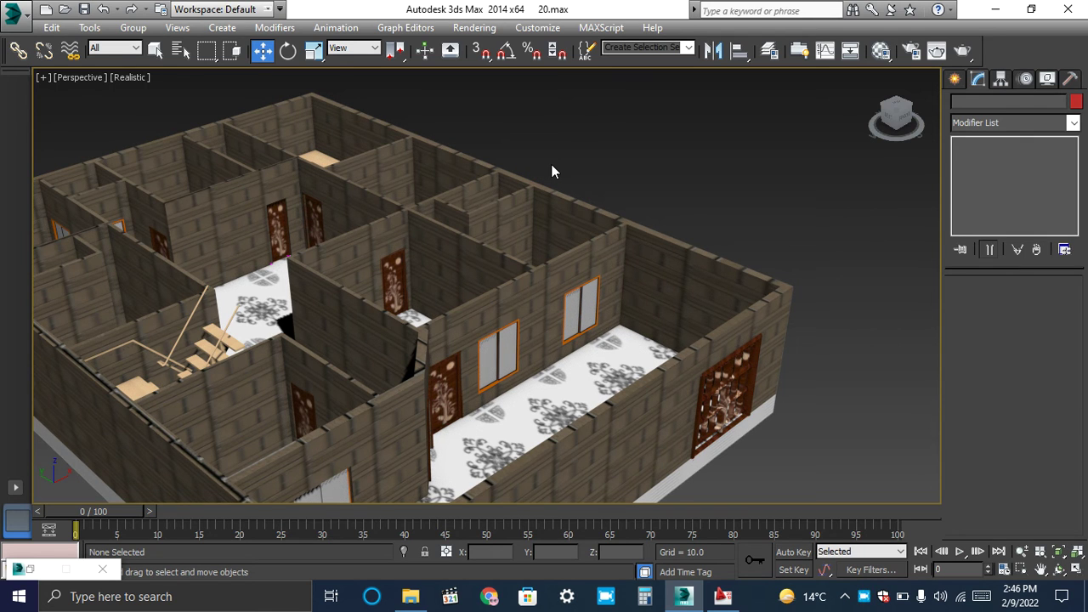
pyautogui.click(228, 320)
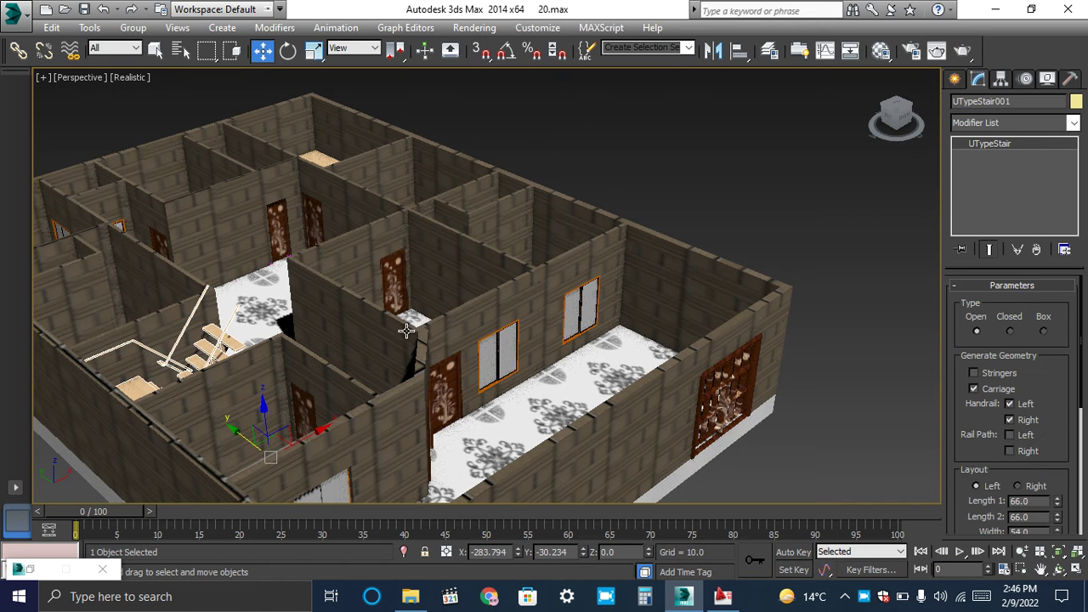
pyautogui.click(1010, 405)
pyautogui.click(1010, 420)
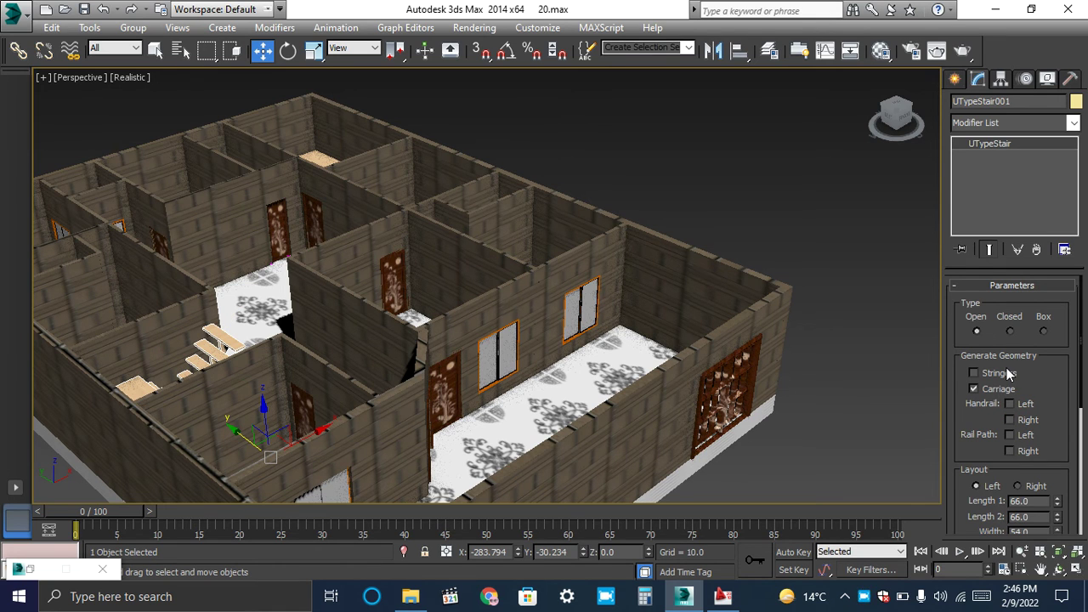
# Clone the main entrance double door along the hall's outer wall as one copy at about X -129
pyautogui.scroll(-6, 880, 316)
pyautogui.scroll(5, 855, 384)
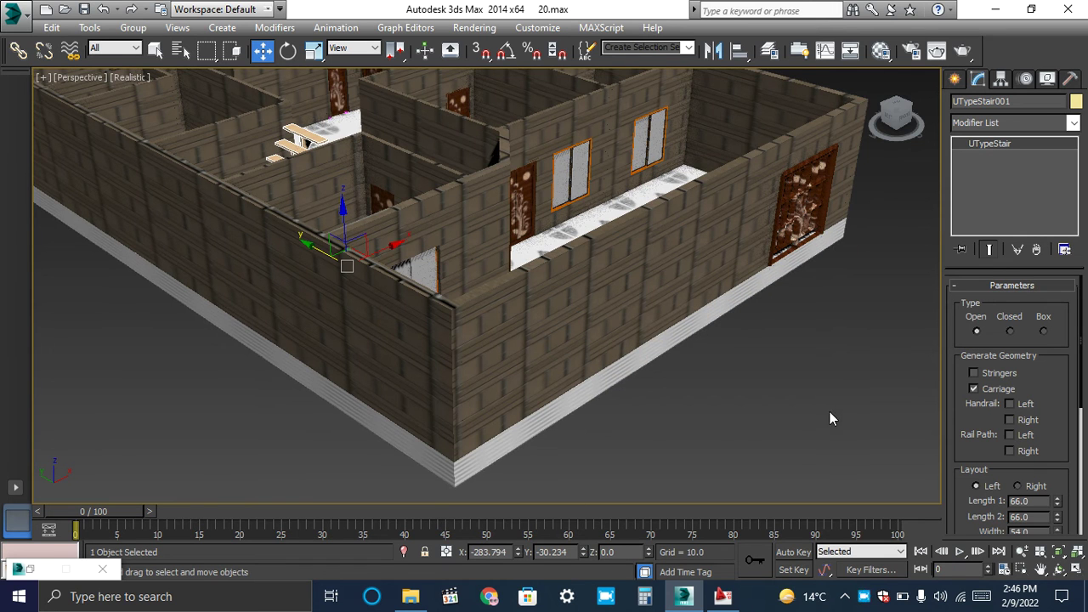
pyautogui.click(792, 214)
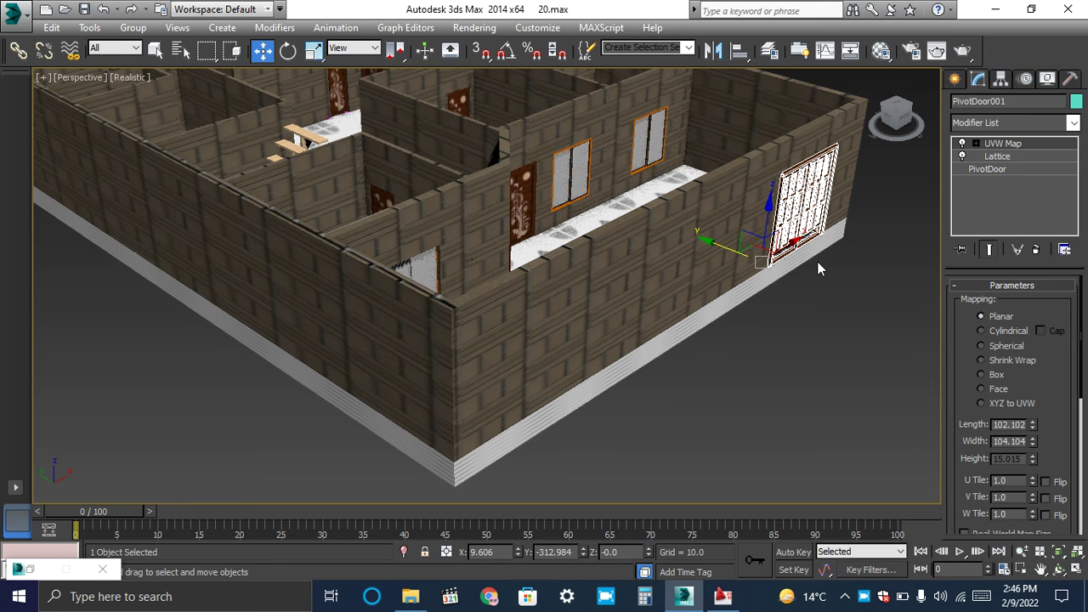
pyautogui.keyDown('shift'); pyautogui.moveTo(793, 244); pyautogui.dragTo(714, 302); pyautogui.keyUp('shift')
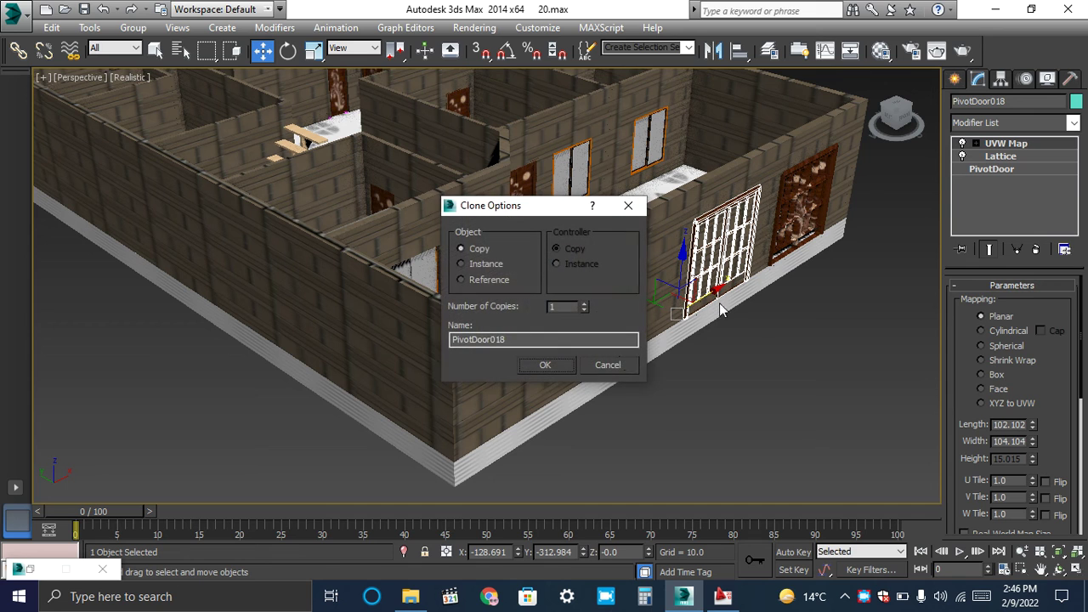
pyautogui.click(544, 365)
# Set the copied entrance door's width to 48 and make it a single door
pyautogui.click(1000, 170)
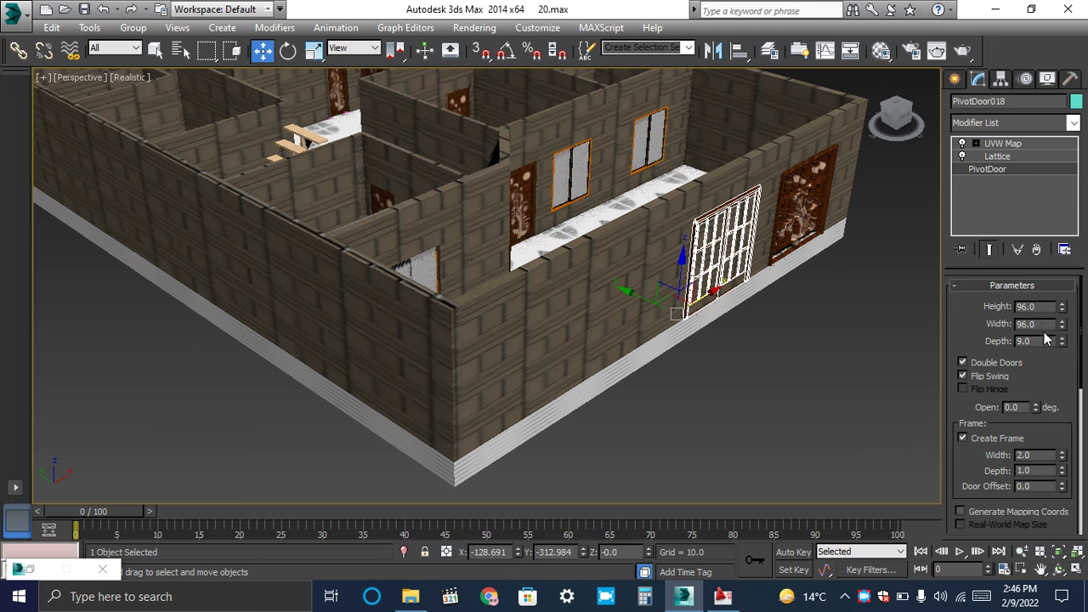
pyautogui.doubleClick(1034, 326)
pyautogui.write('48')
pyautogui.press('Tab')
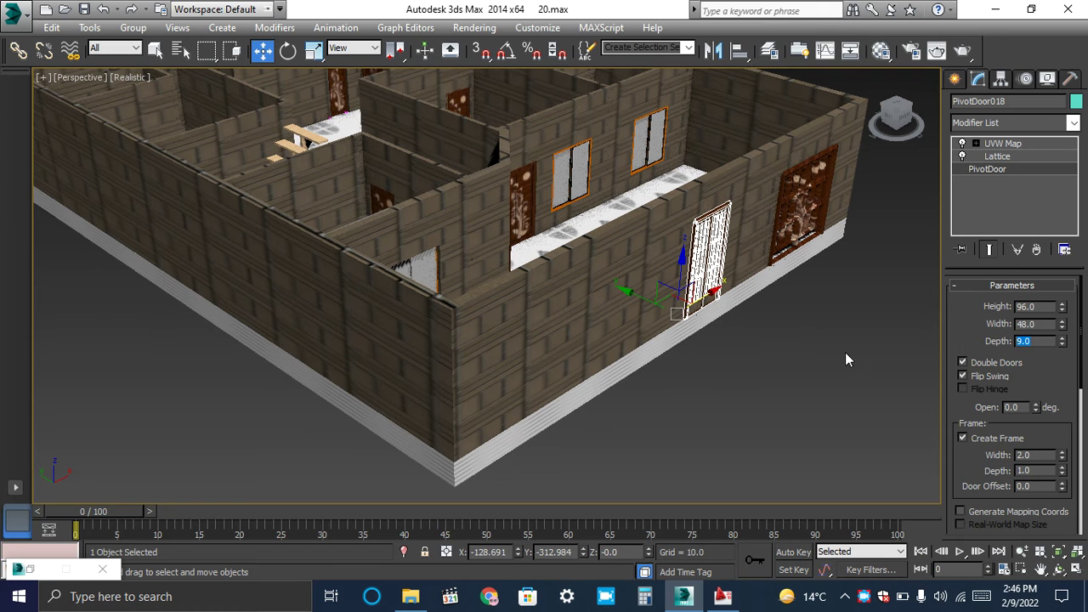
pyautogui.click(992, 362)
pyautogui.scroll(5, 881, 282)
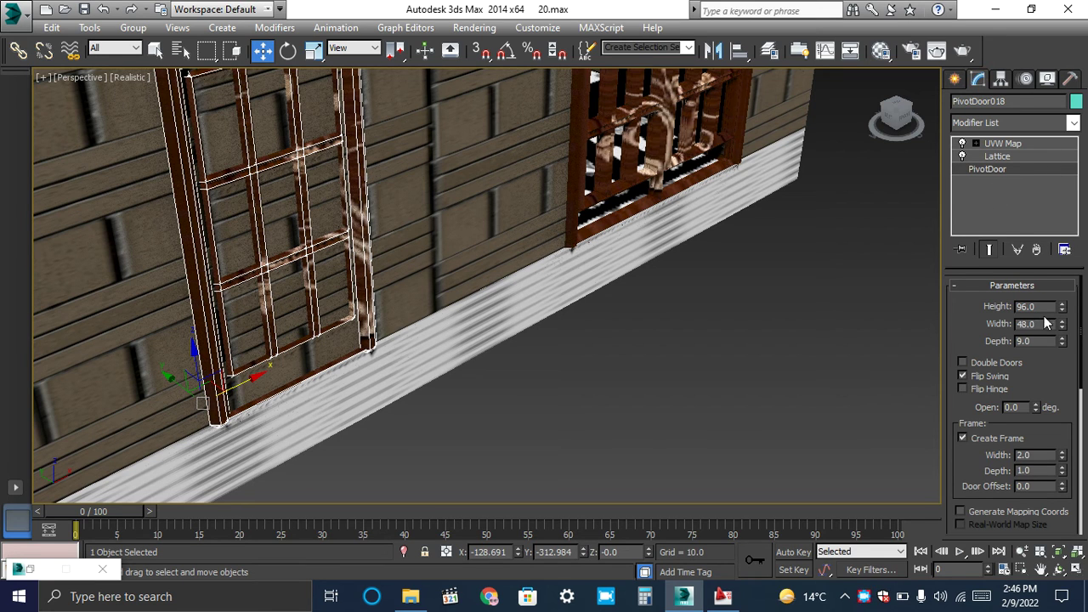
# Try the opening angle of the copied single door and of the main entrance double door
pyautogui.moveTo(1036, 407)
pyautogui.mouseDown()
pyautogui.moveTo(1015, 184)
pyautogui.moveTo(1036, 407)
pyautogui.mouseUp()
pyautogui.scroll(-6, 476, 313)
pyautogui.scroll(-2, 485, 311)
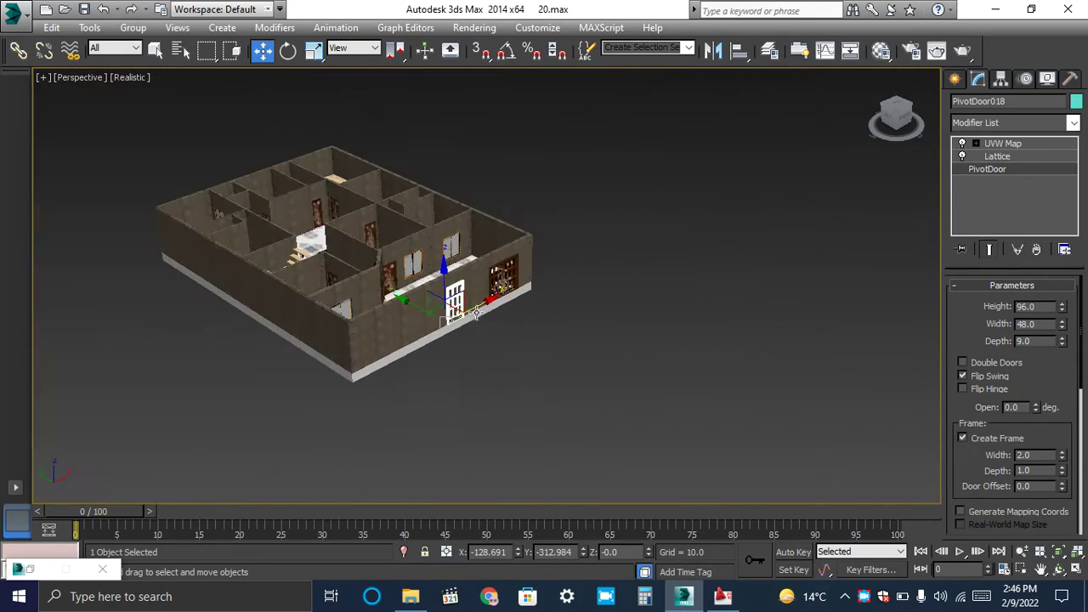
pyautogui.scroll(2, 500, 308)
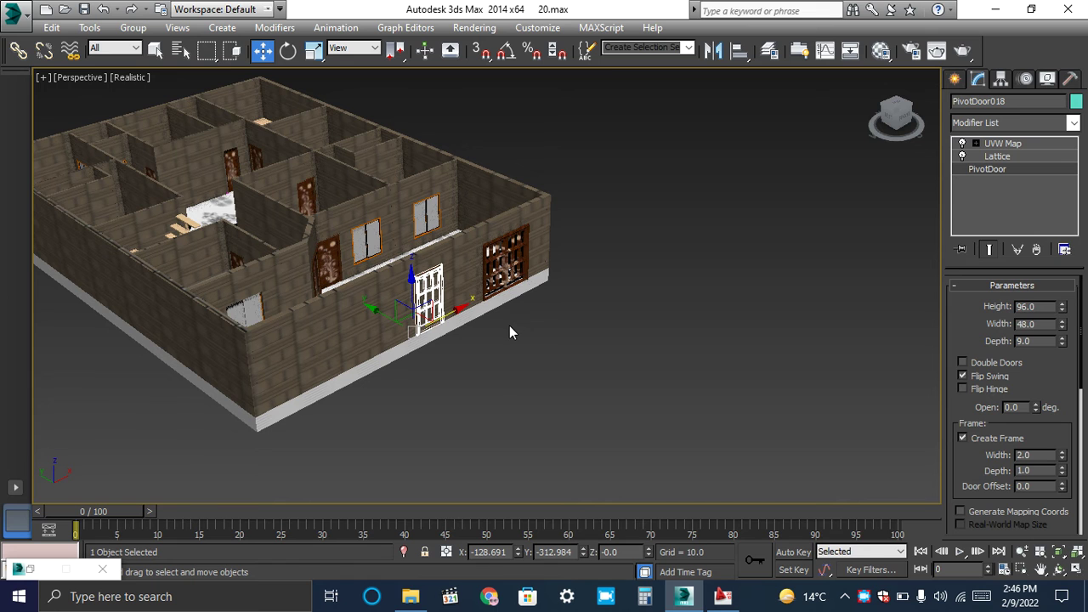
pyautogui.scroll(3, 444, 316)
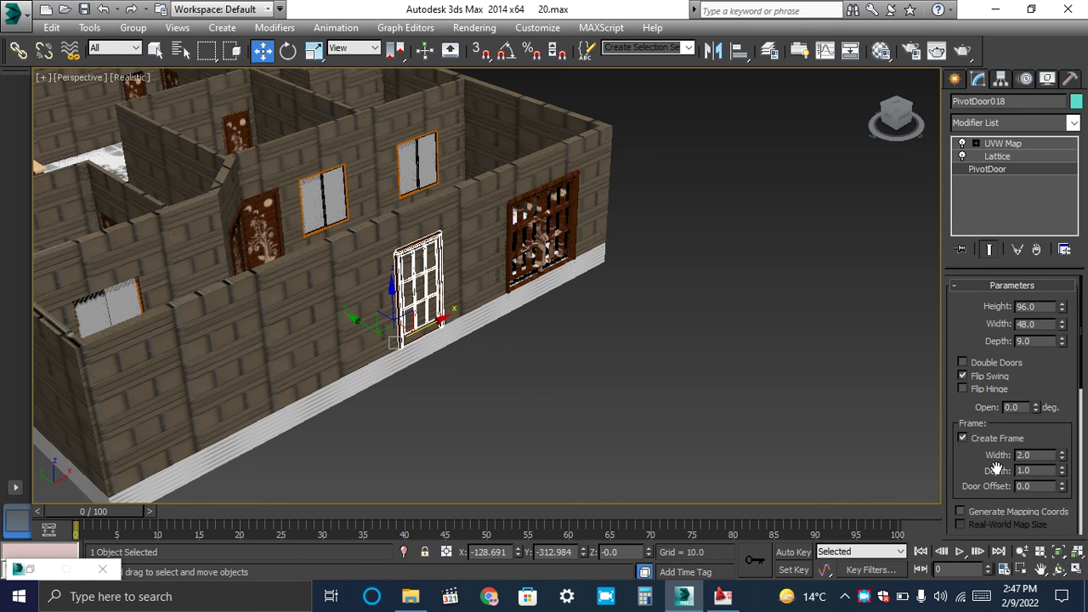
pyautogui.click(550, 240)
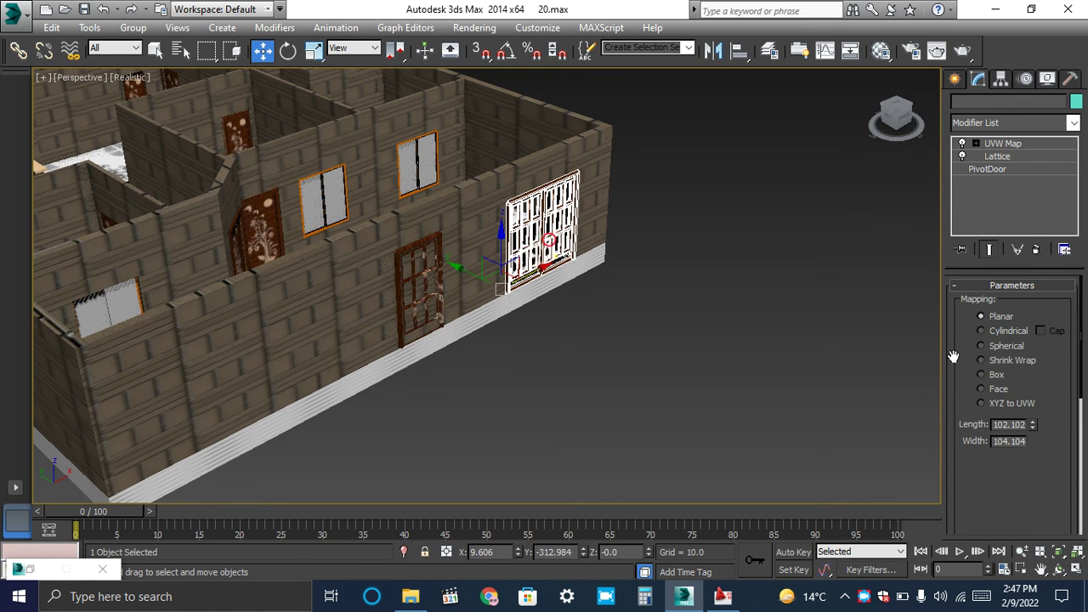
pyautogui.click(995, 171)
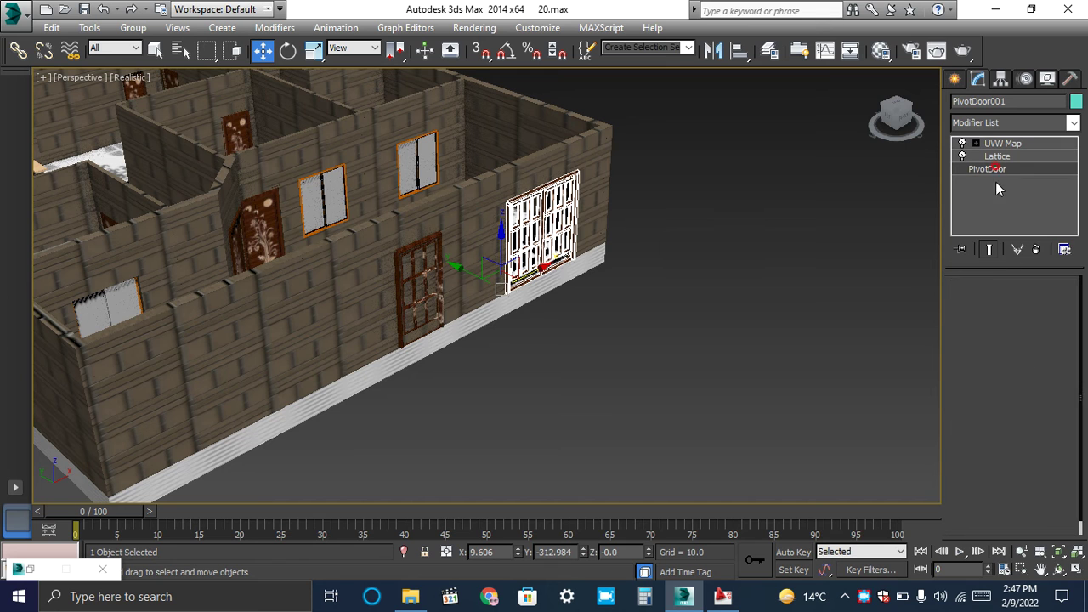
pyautogui.moveTo(1036, 404); pyautogui.dragTo(1011, 238)
pyautogui.rightClick(1010, 238)
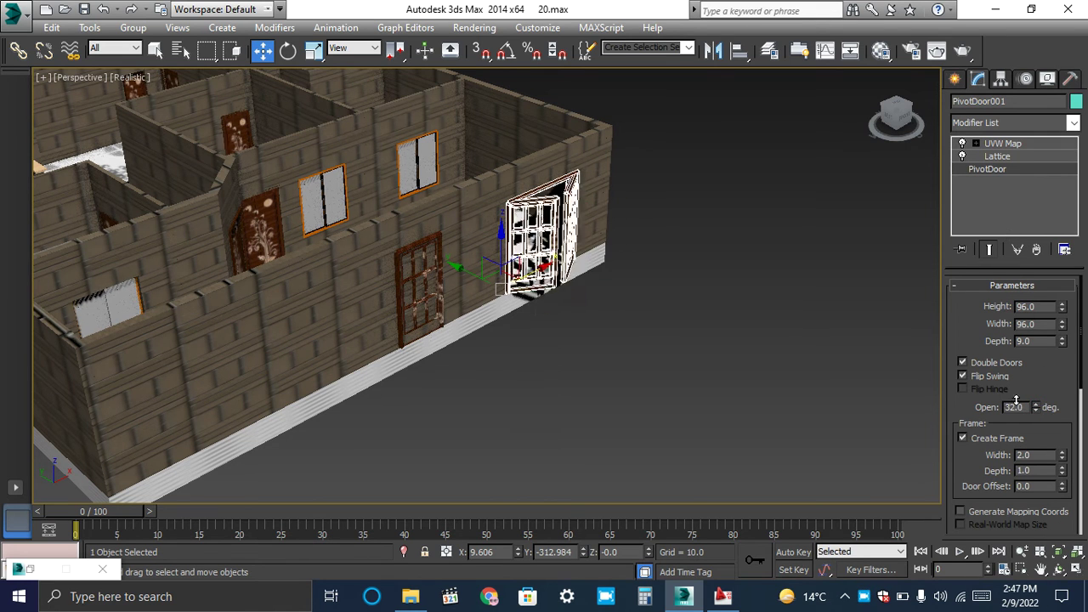
# Raise the copied single door's height to 157.44 and try its opening angle
pyautogui.click(403, 316)
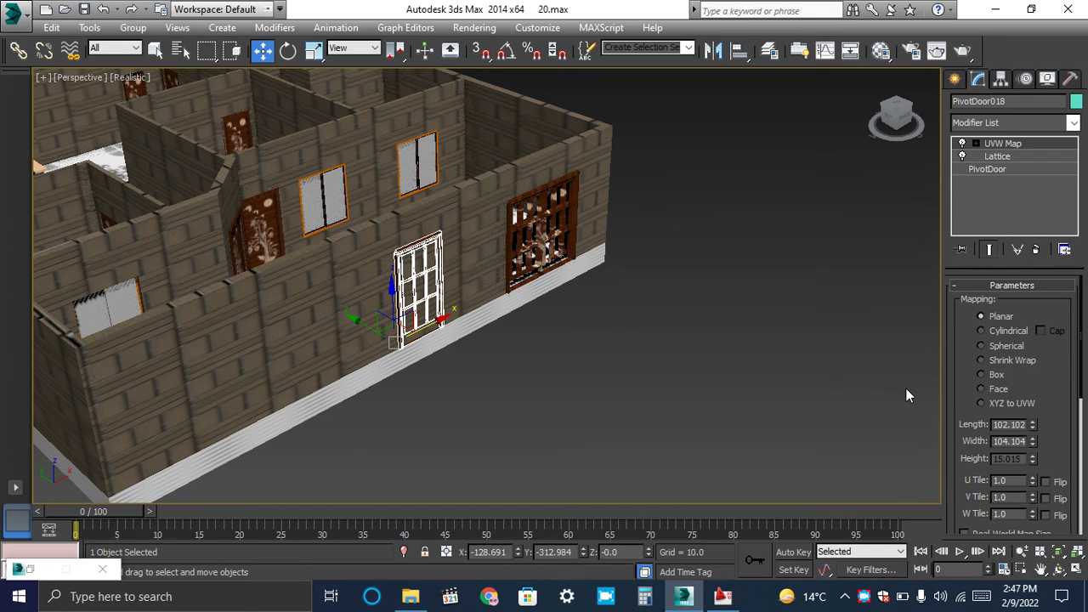
pyautogui.click(982, 169)
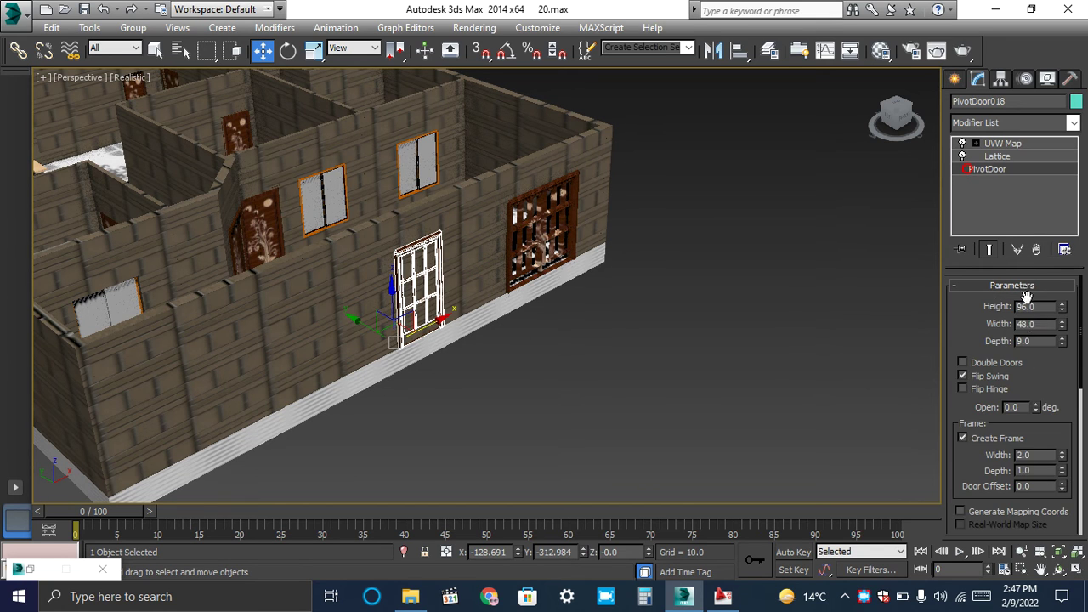
pyautogui.moveTo(1063, 309); pyautogui.dragTo(1063, 255)
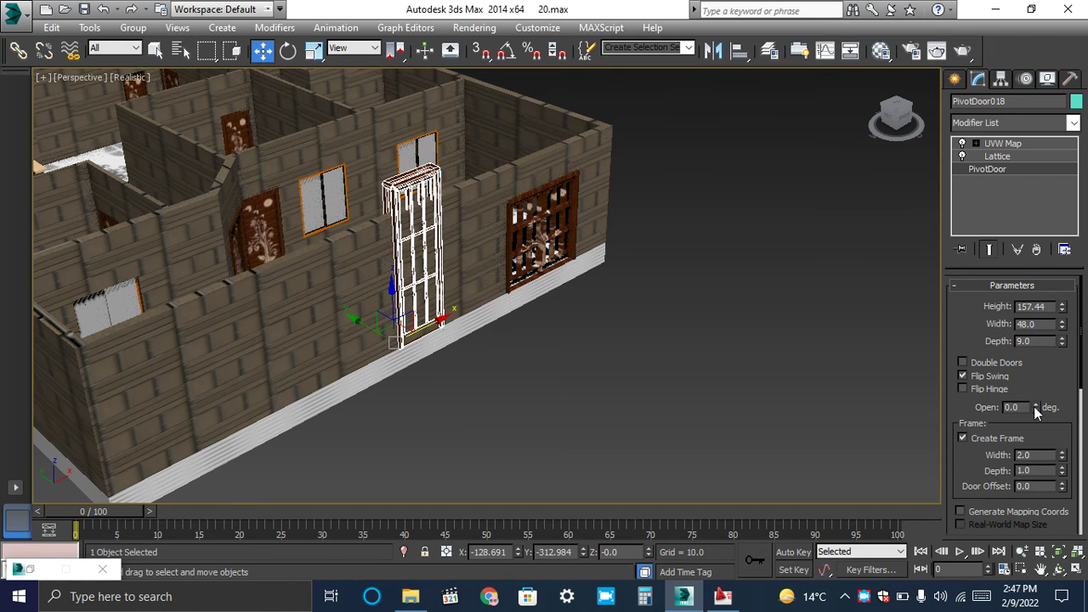
pyautogui.moveTo(1036, 406); pyautogui.dragTo(1046, 455)
# Delete the copied single door from the hall's outer wall
pyautogui.click(699, 369)
pyautogui.click(414, 180)
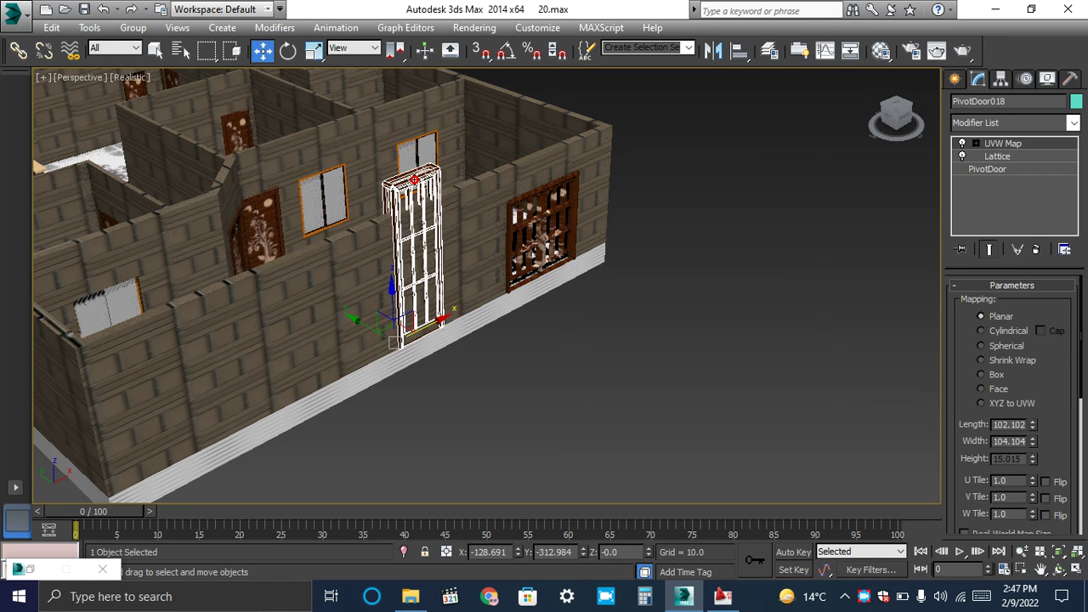
pyautogui.click(616, 184)
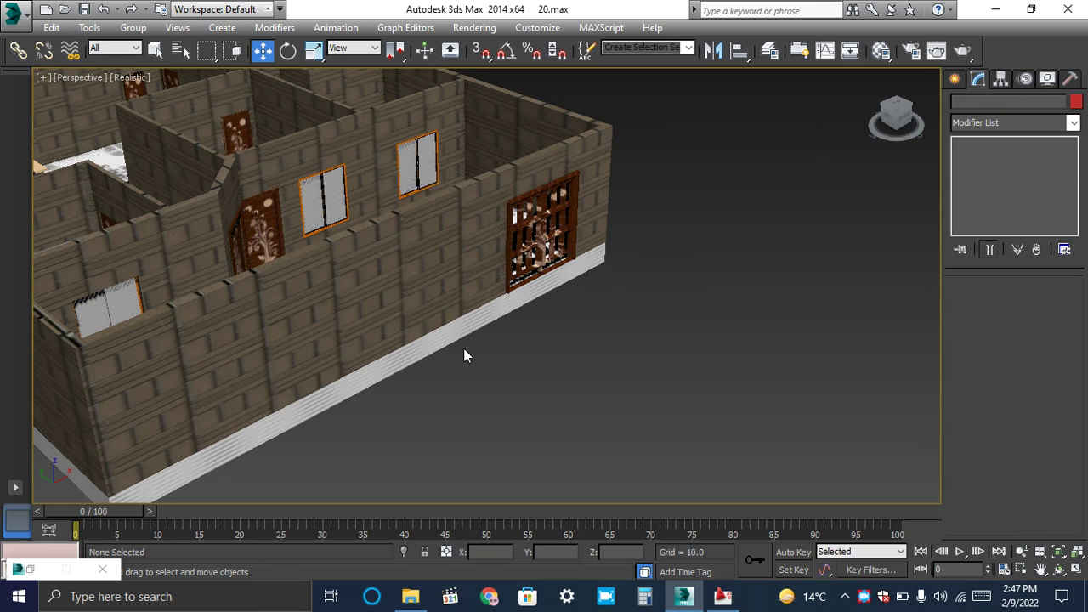
# Delete the pivot door of the corner room with the L-shaped counter
pyautogui.scroll(-4, 462, 351)
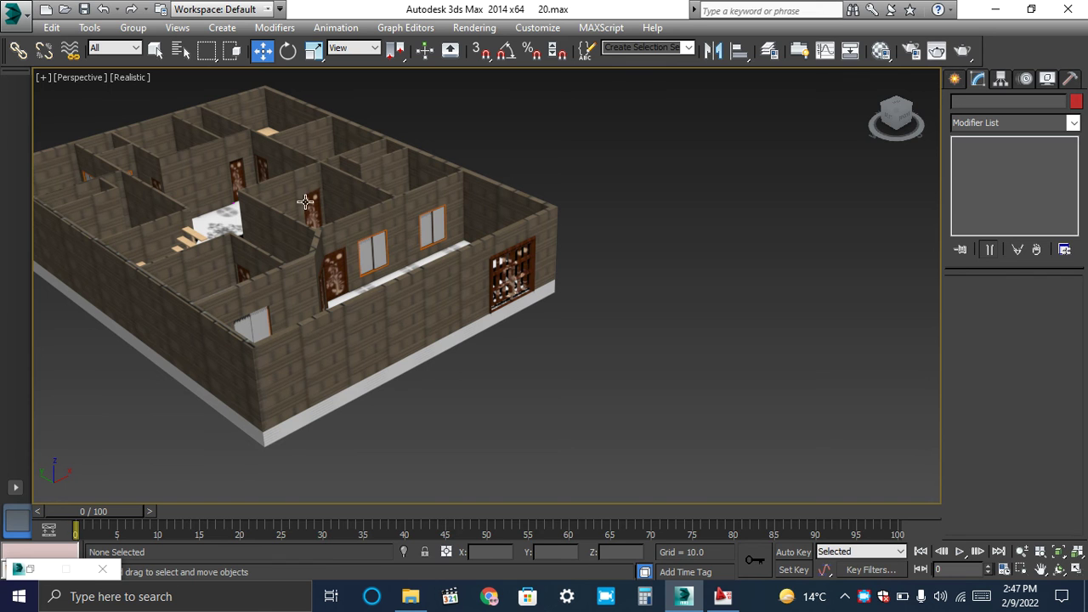
pyautogui.scroll(-2, 277, 105)
pyautogui.scroll(6, 277, 105)
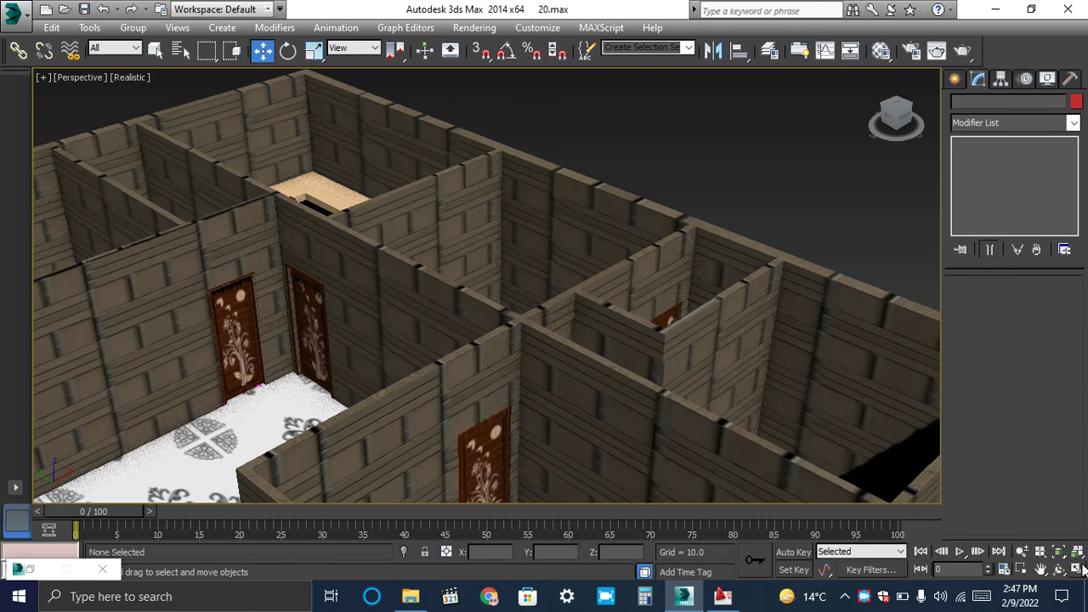
pyautogui.click(1059, 571)
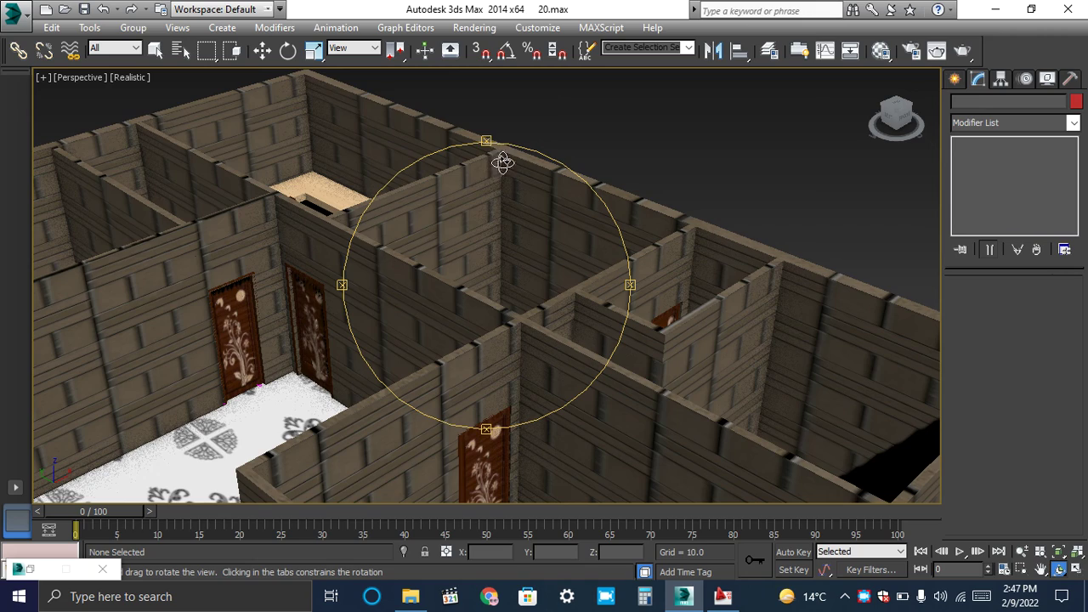
pyautogui.moveTo(488, 139); pyautogui.dragTo(298, 340)
pyautogui.scroll(-1, 338, 320)
pyautogui.scroll(3, 291, 133)
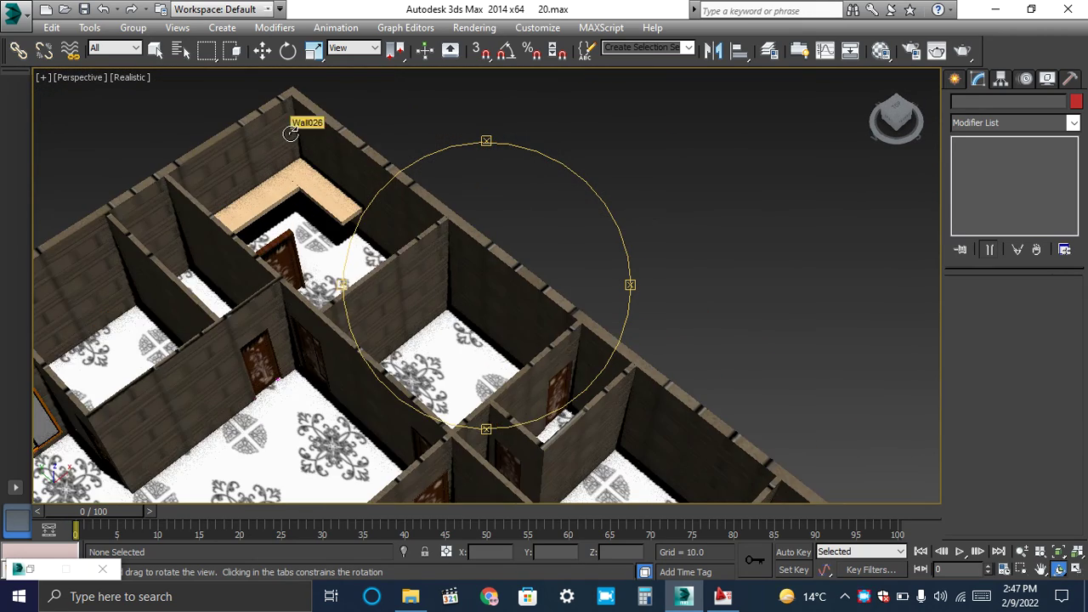
pyautogui.scroll(2, 290, 133)
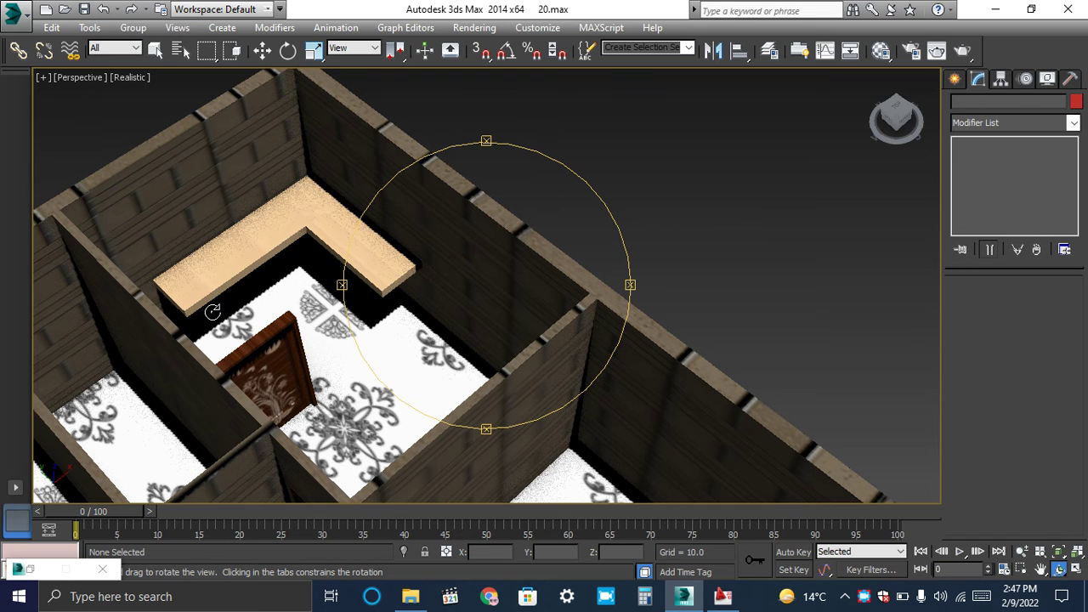
pyautogui.scroll(1, 237, 329)
pyautogui.scroll(-1, 382, 308)
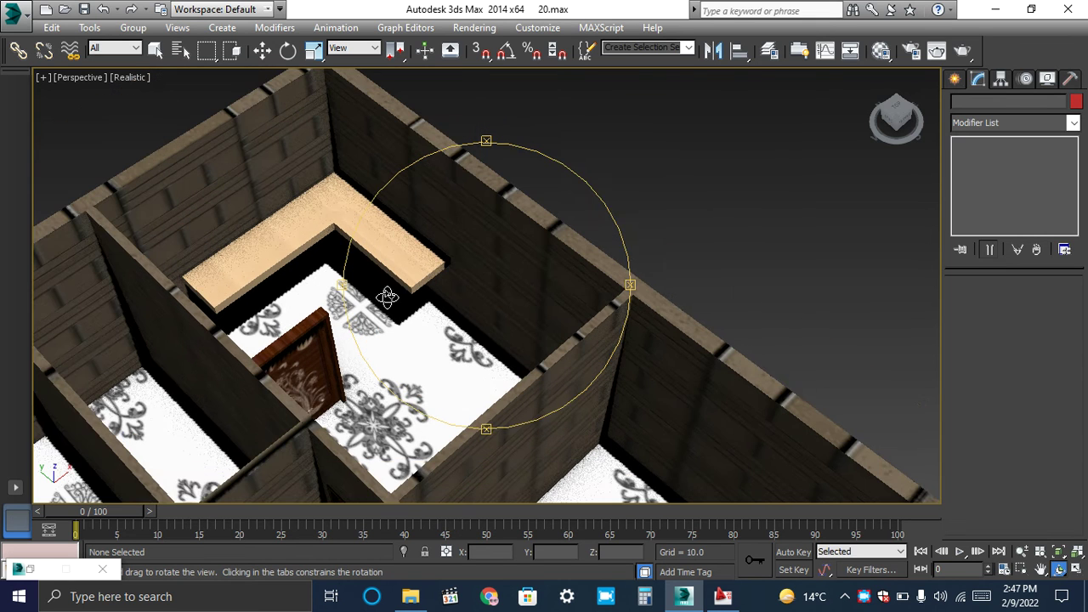
pyautogui.scroll(1, 305, 337)
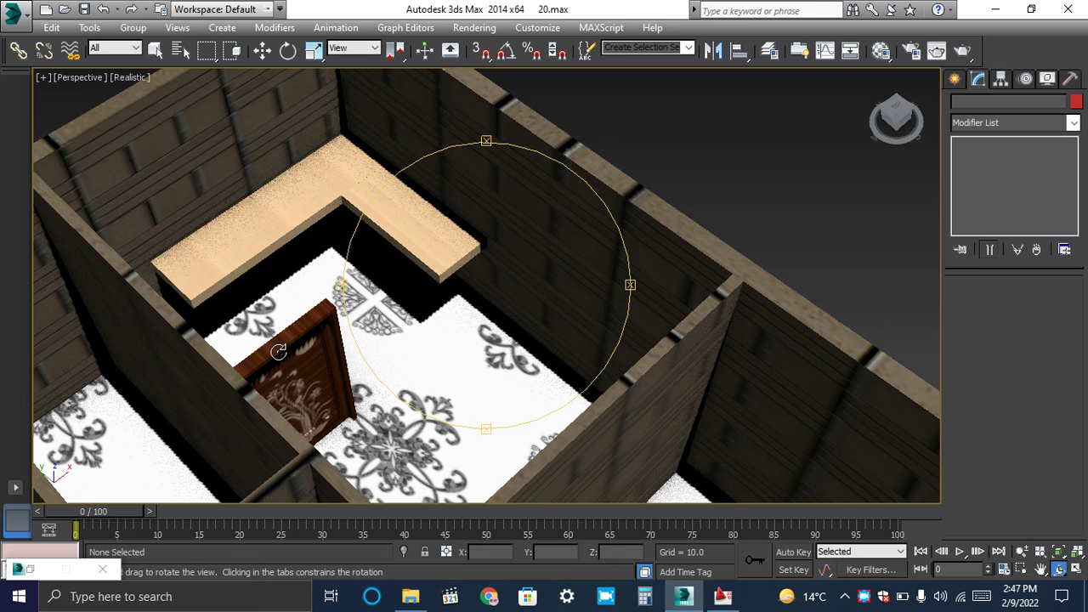
pyautogui.press('w')
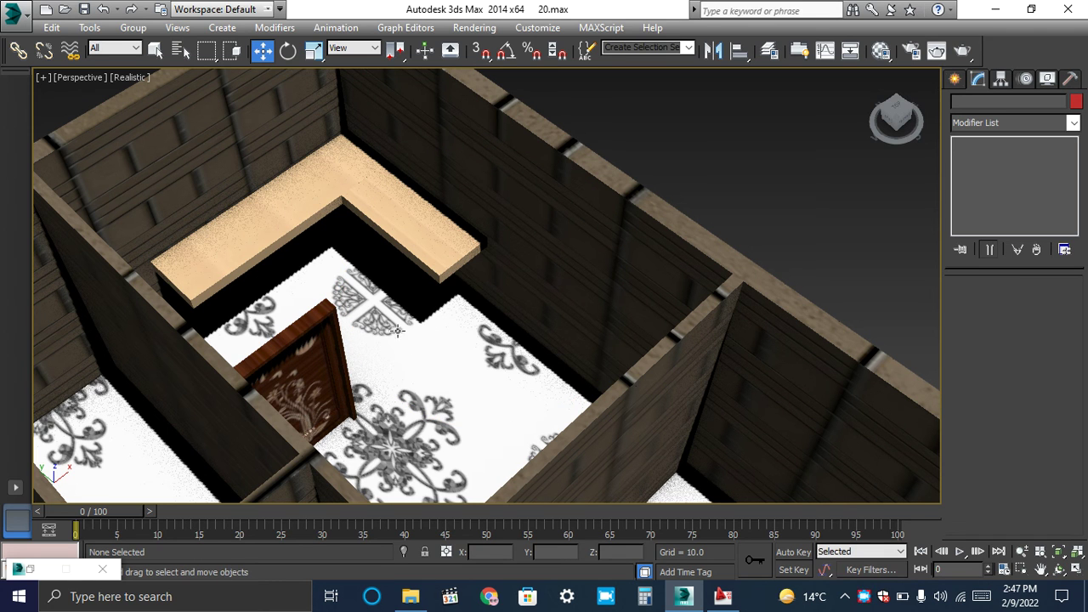
pyautogui.click(286, 339)
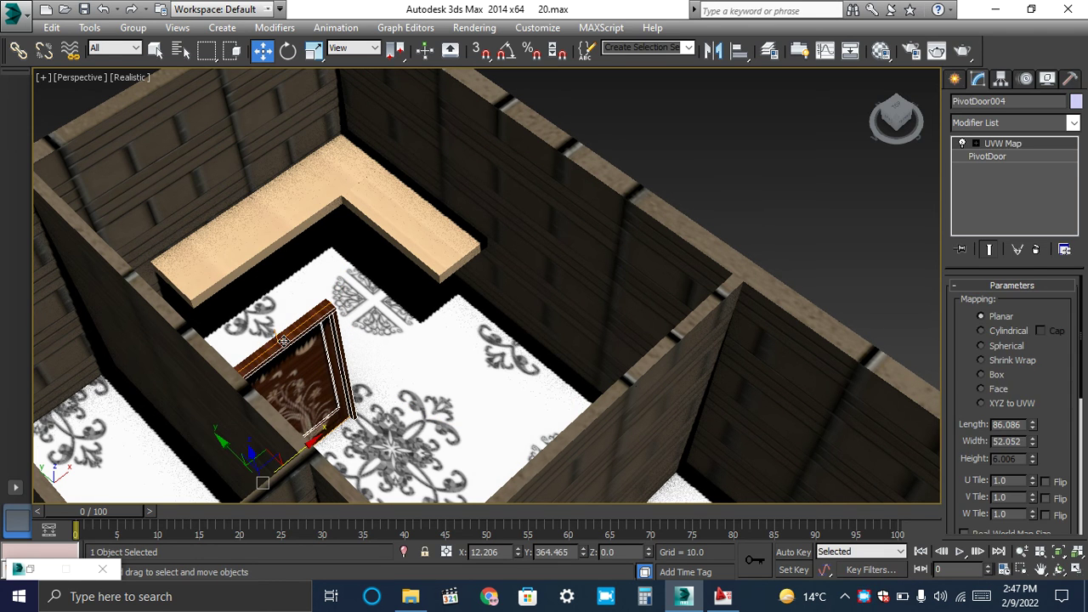
pyautogui.press('Delete')
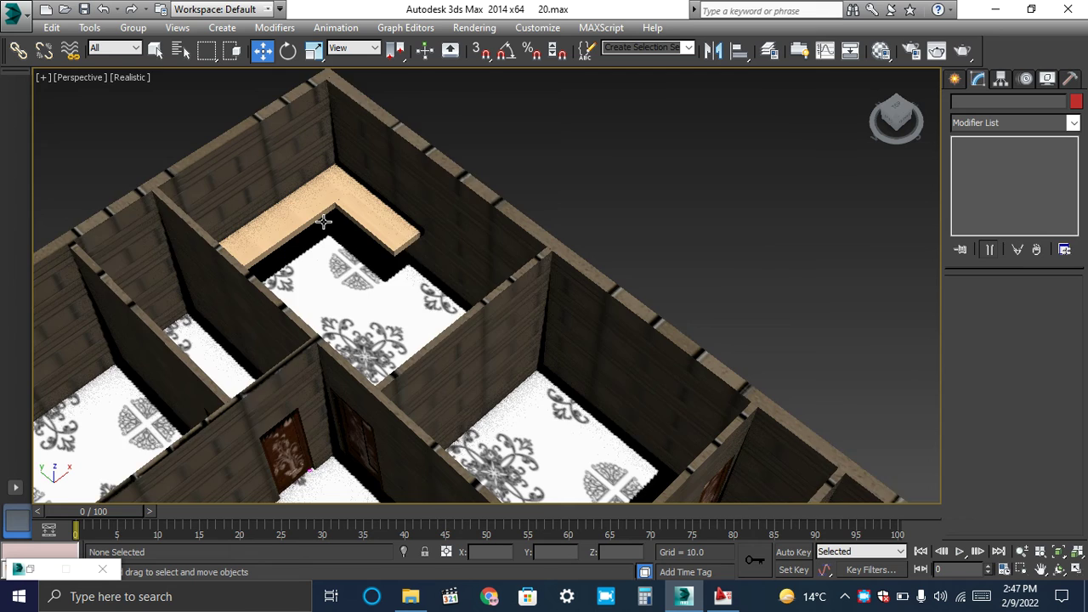
# Check the L-shaped counter's shorter arm, and switch to AutoCAD to examine the kitchen counter layout in the 48'X68' 2D plan
pyautogui.scroll(3, 324, 222)
pyautogui.click(378, 214)
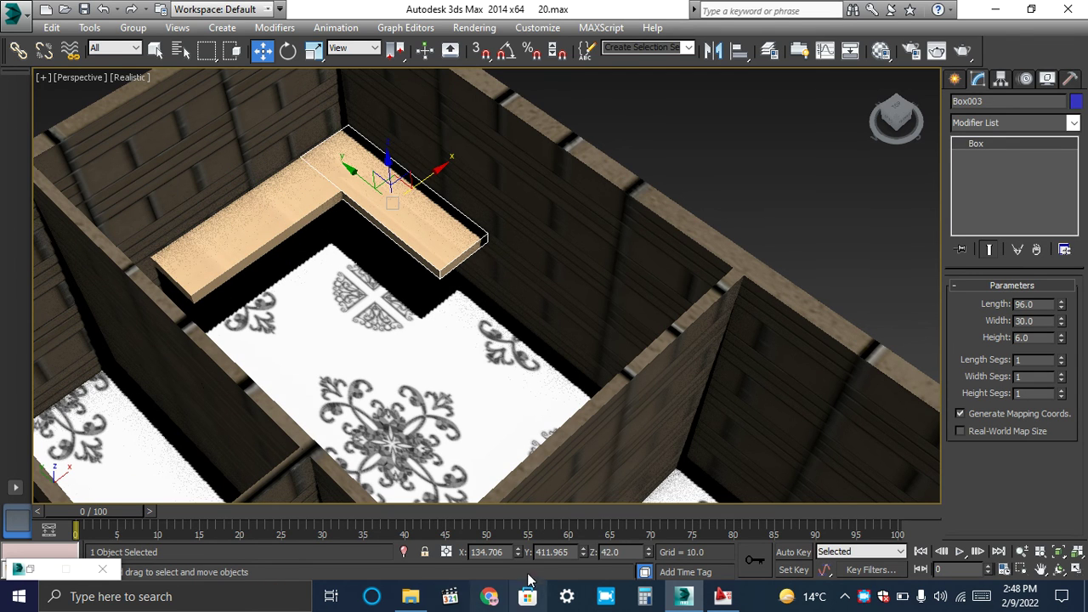
pyautogui.click(721, 598)
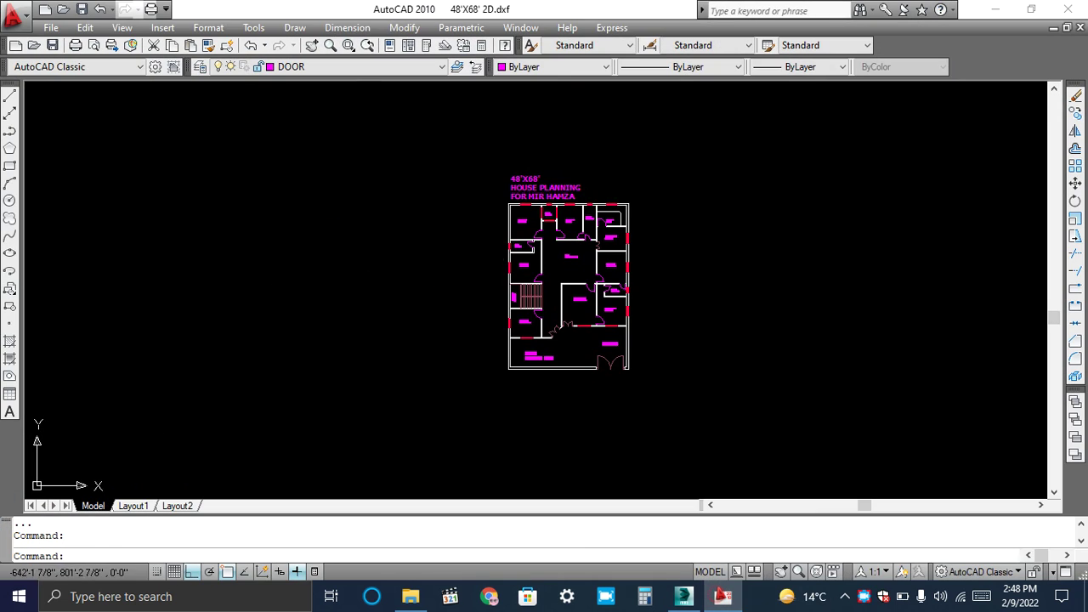
pyautogui.scroll(6, 612, 202)
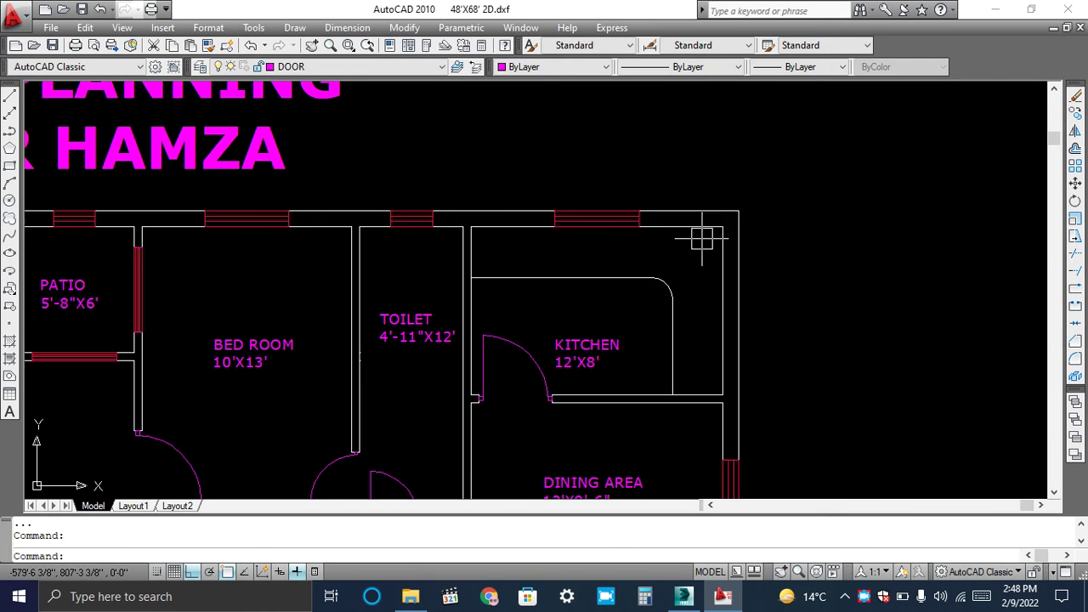
pyautogui.scroll(3, 705, 230)
pyautogui.scroll(-2, 531, 228)
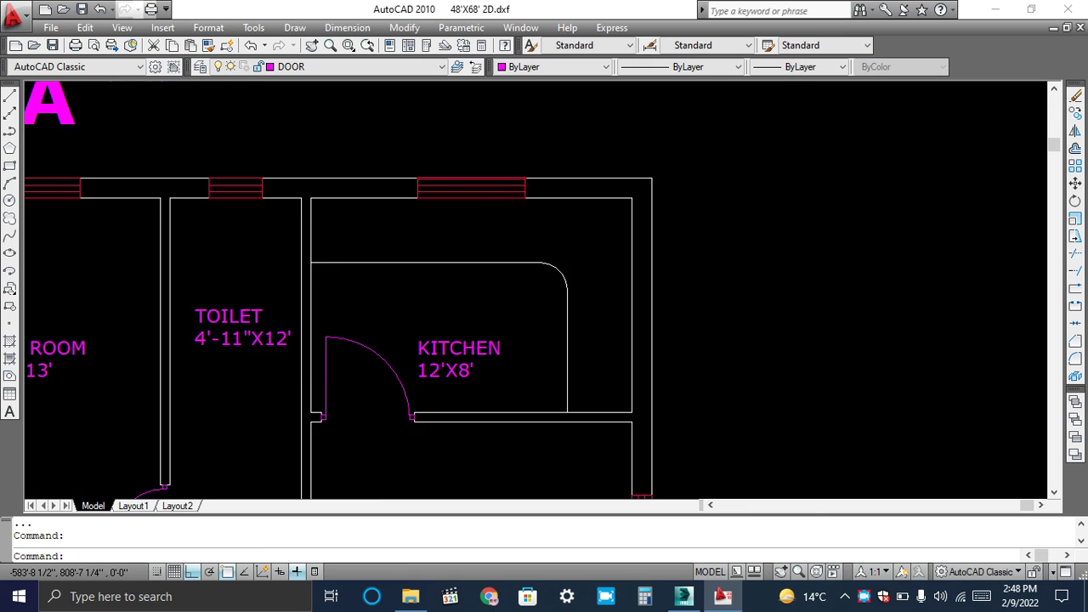
pyautogui.scroll(-2, 494, 178)
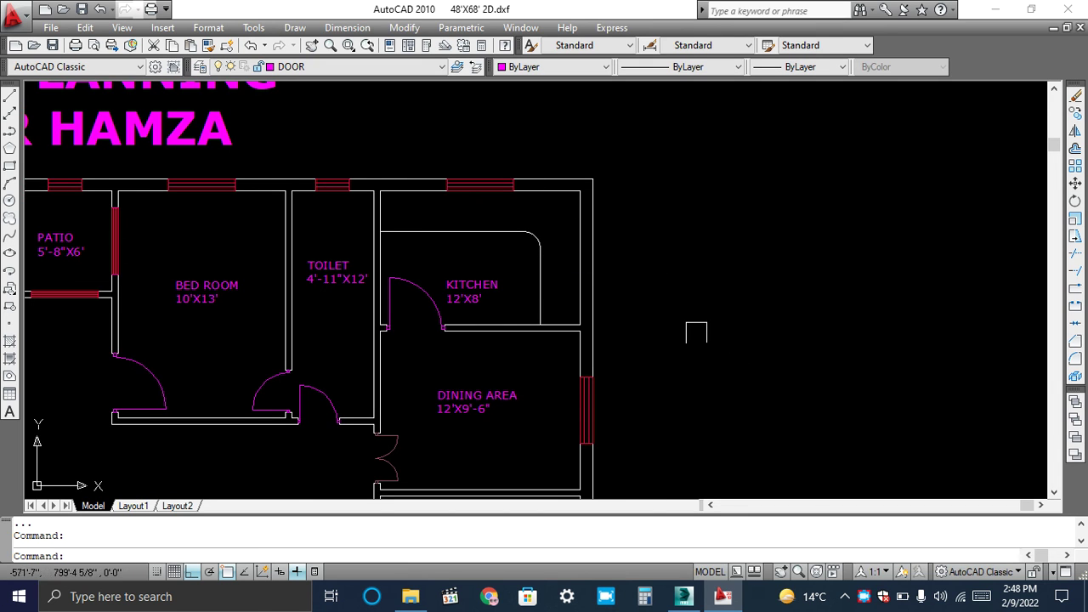
pyautogui.scroll(2, 672, 289)
pyautogui.scroll(-3, 566, 167)
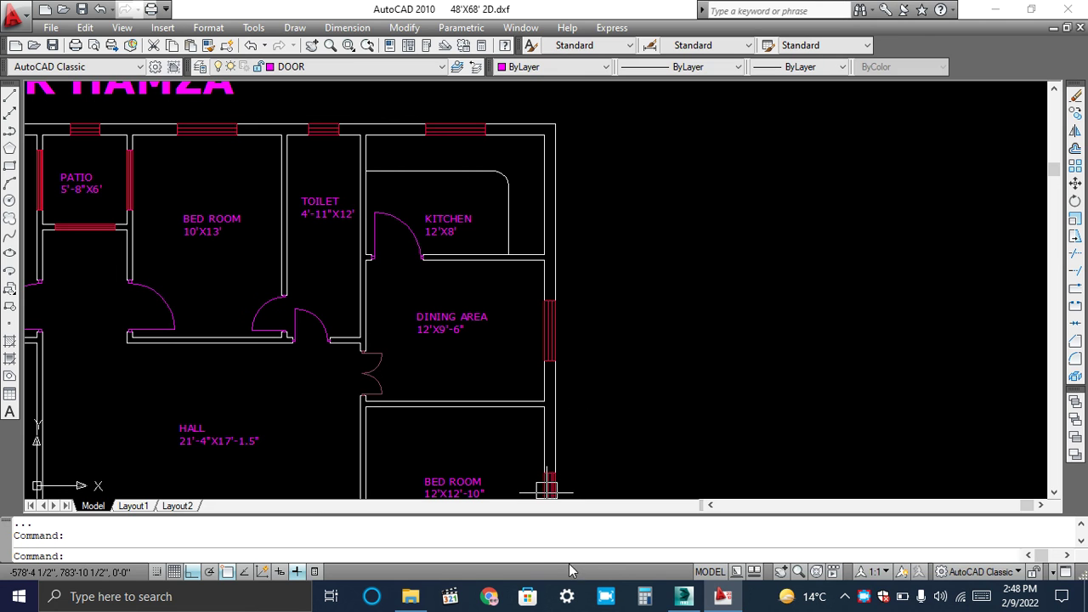
# Switch back to 3ds Max and increase the width of the counter's other arm so its free end meets the kitchen's partition wall
pyautogui.click(686, 597)
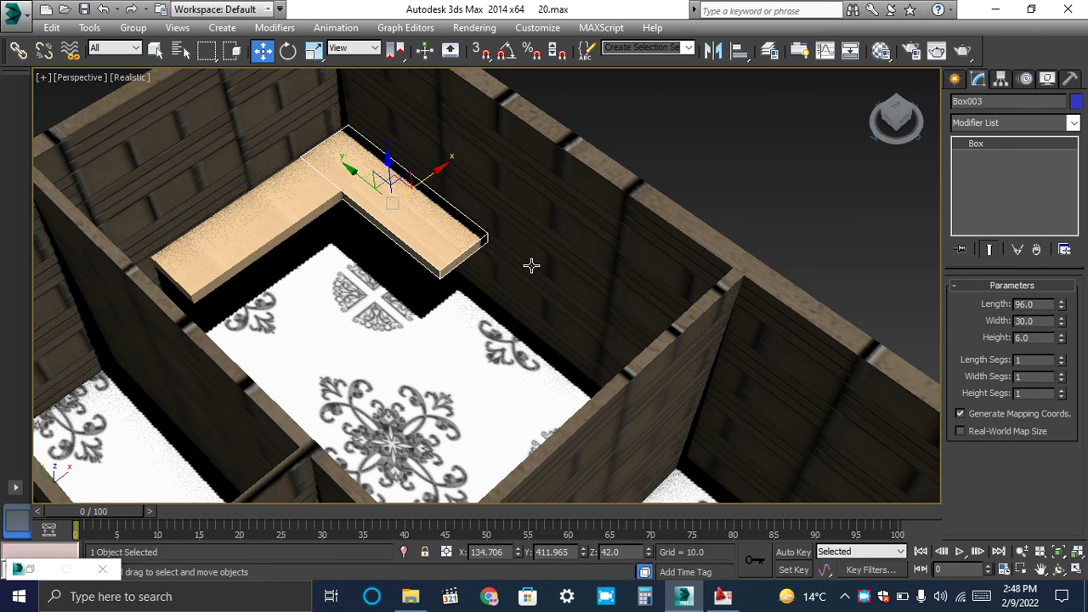
pyautogui.scroll(-3, 394, 164)
pyautogui.scroll(6, 200, 245)
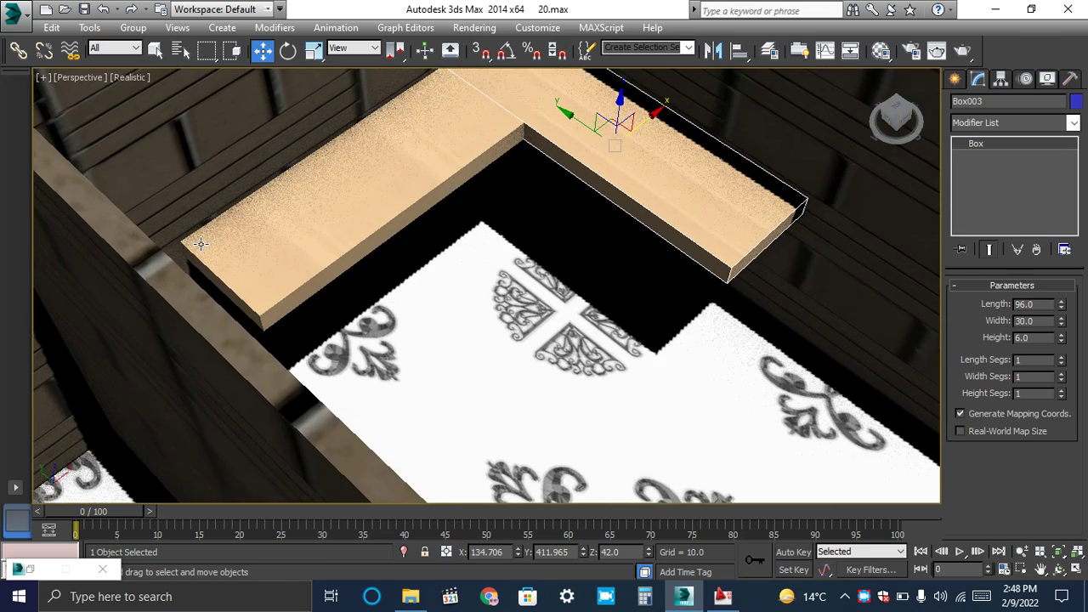
pyautogui.scroll(-4, 210, 244)
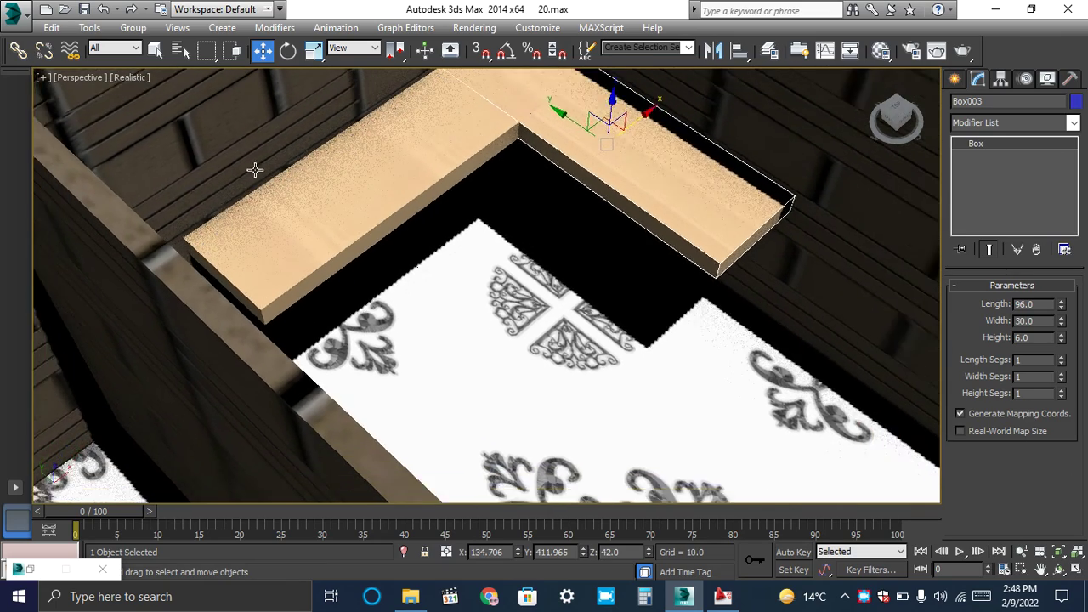
pyautogui.scroll(4, 273, 171)
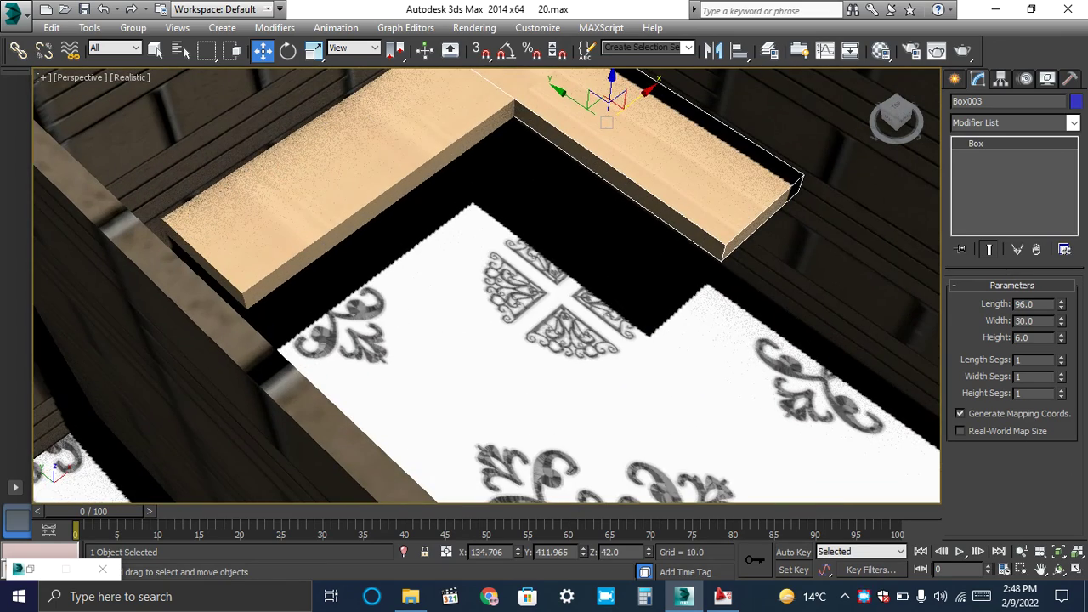
pyautogui.click(323, 148)
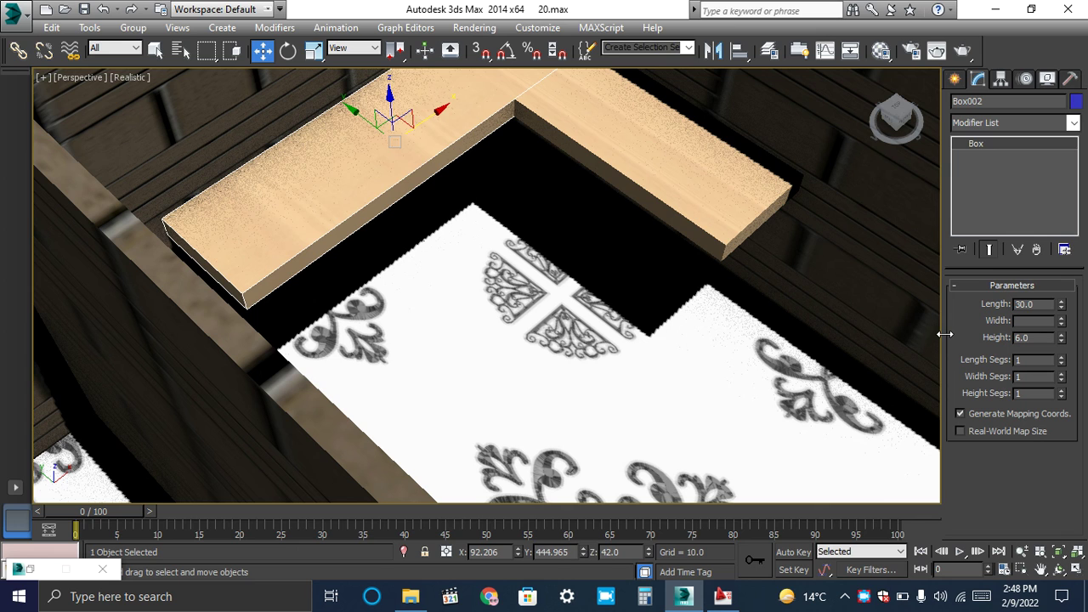
pyautogui.click(796, 345)
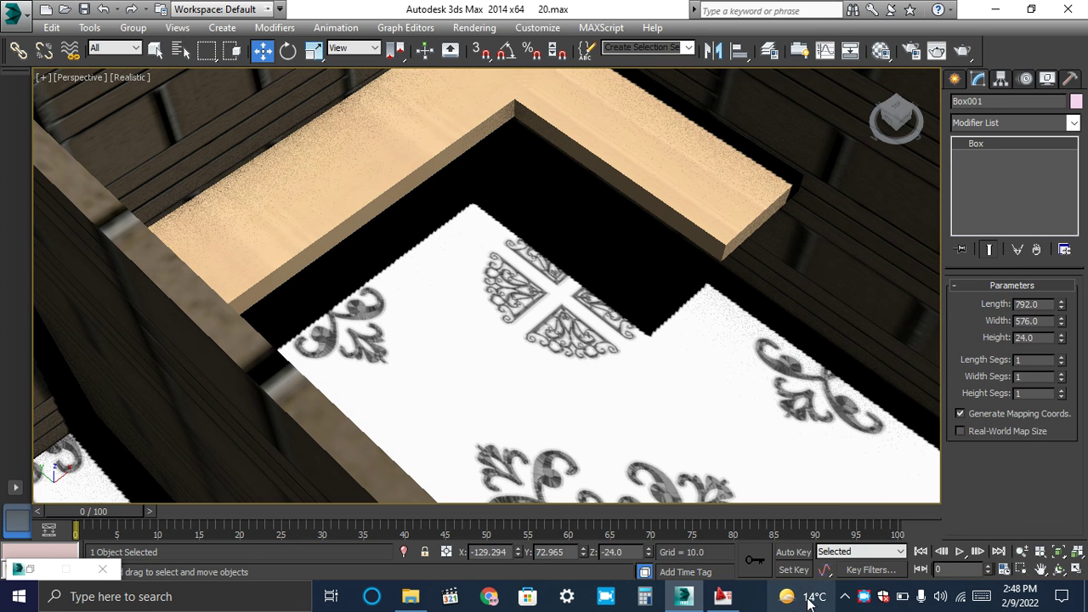
pyautogui.click(865, 599)
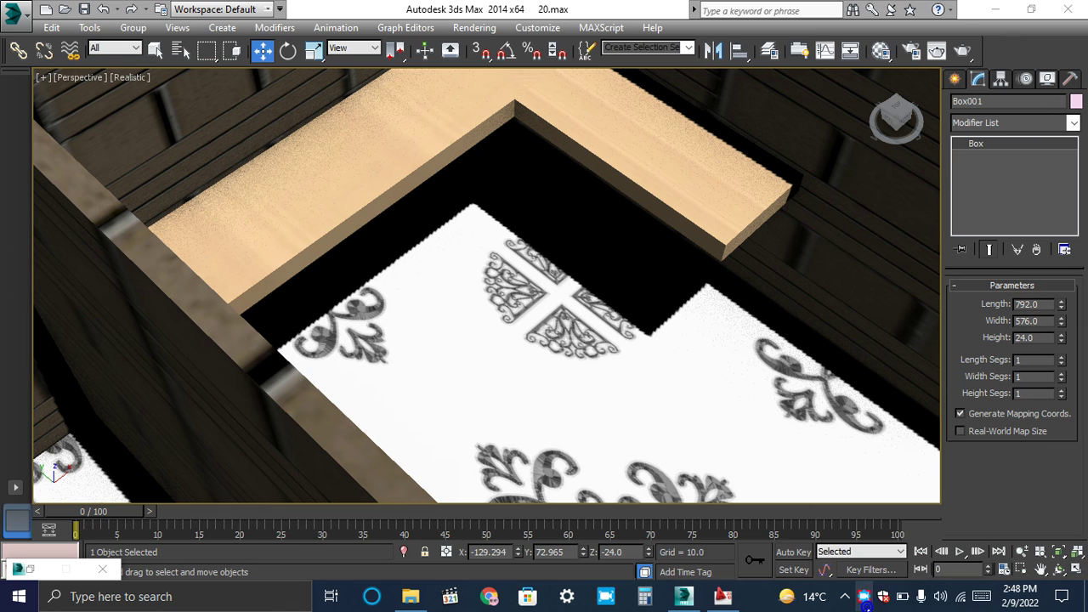